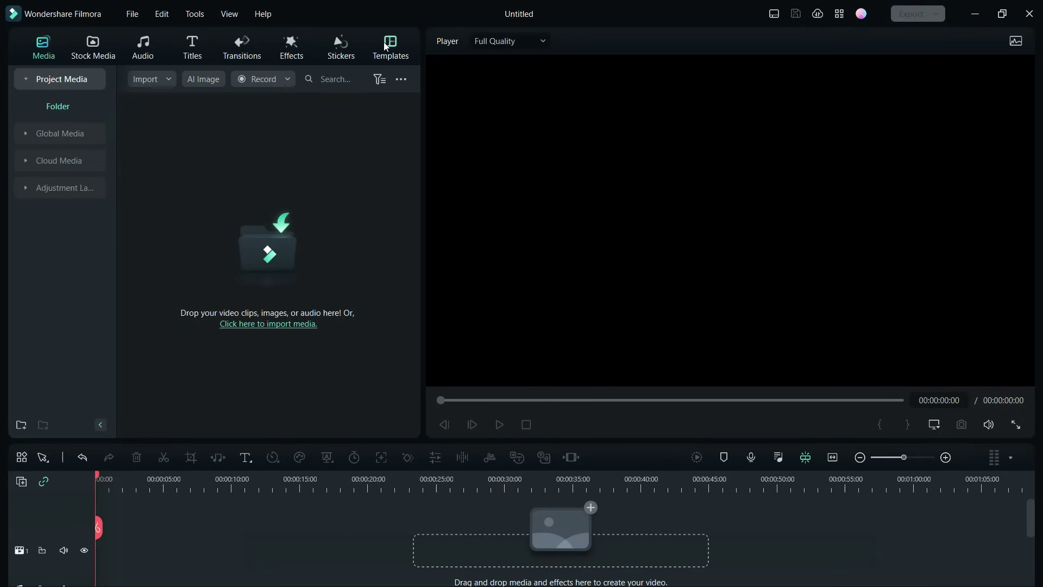
# Search the template library for 'intro' and scroll through results like Travel Vlog Intro
pyautogui.click(387, 46)
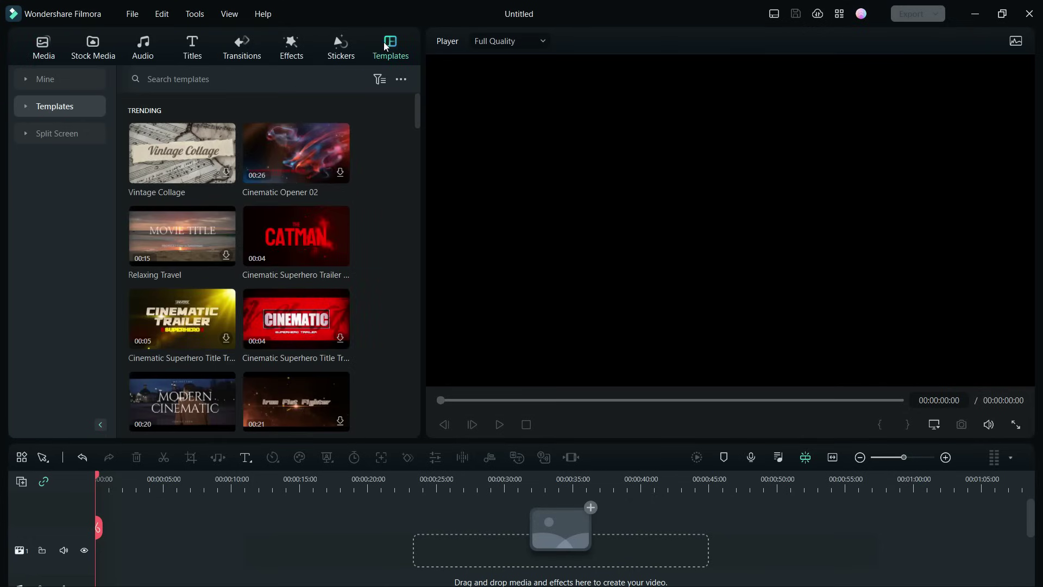
pyautogui.click(216, 79)
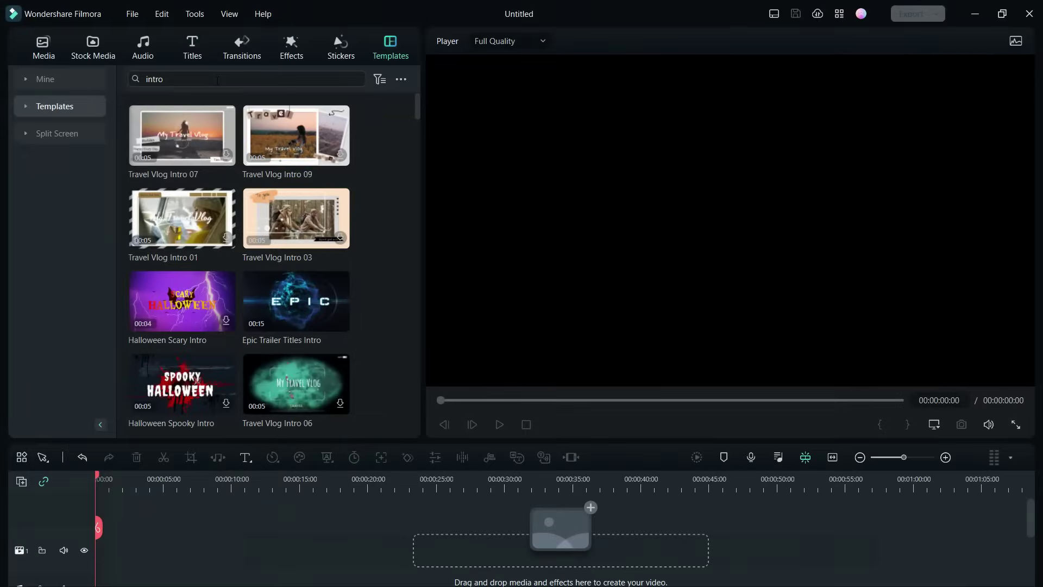
pyautogui.scroll(-10, 399, 242)
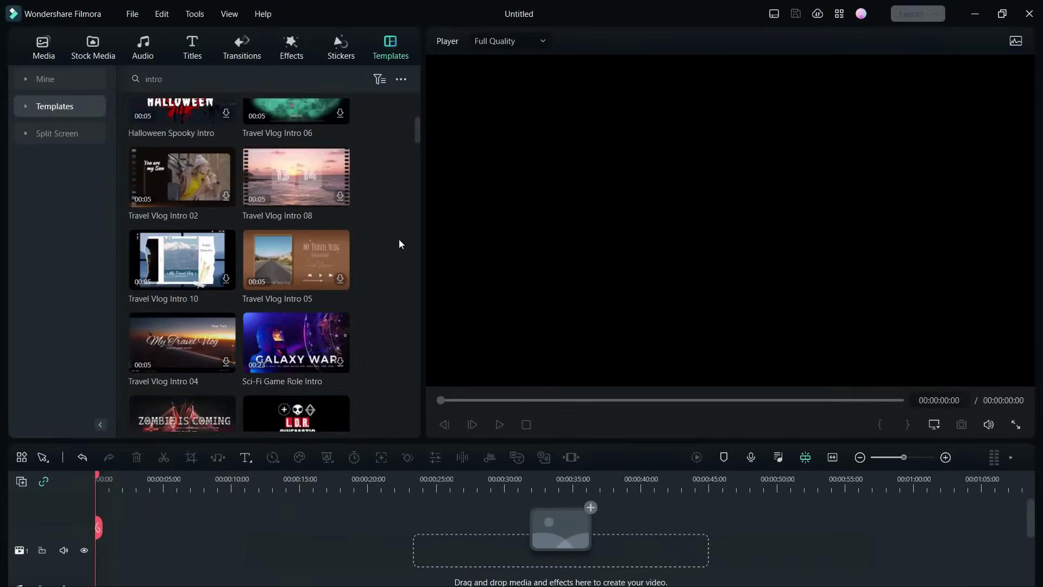
pyautogui.scroll(-5, 400, 244)
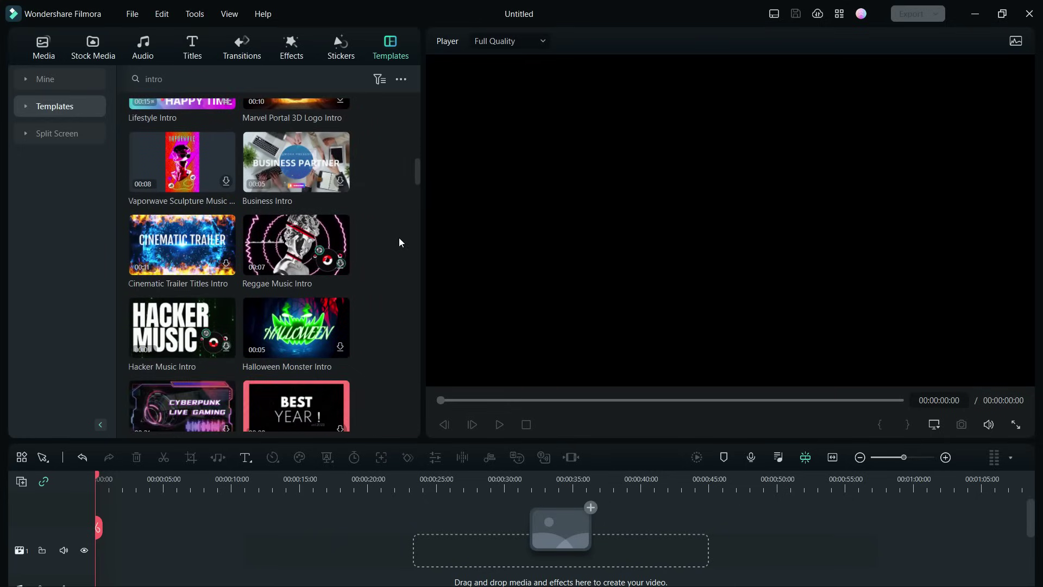
pyautogui.scroll(9, 399, 242)
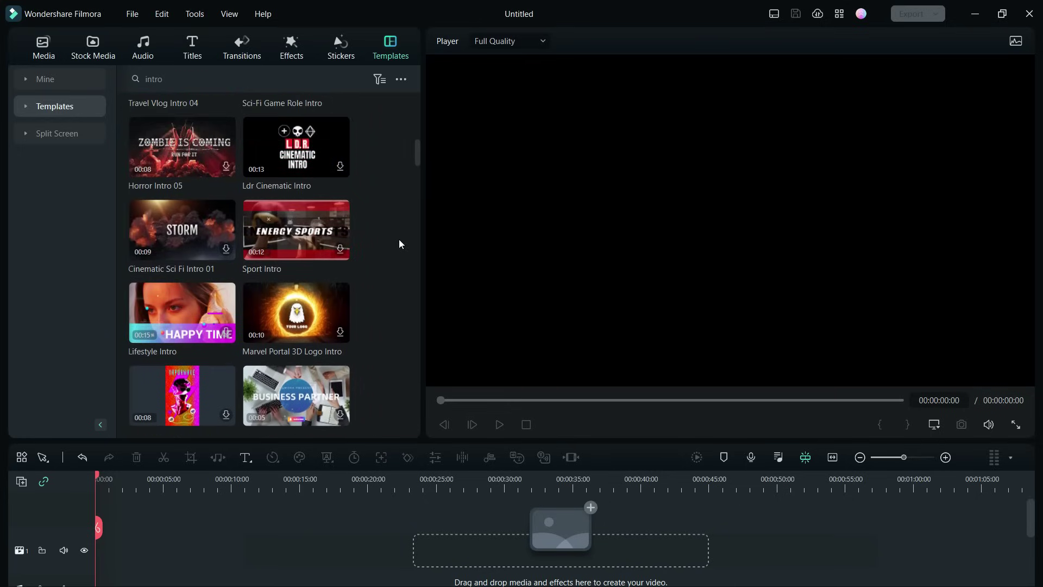
pyautogui.scroll(4, 398, 243)
pyautogui.scroll(-6, 399, 243)
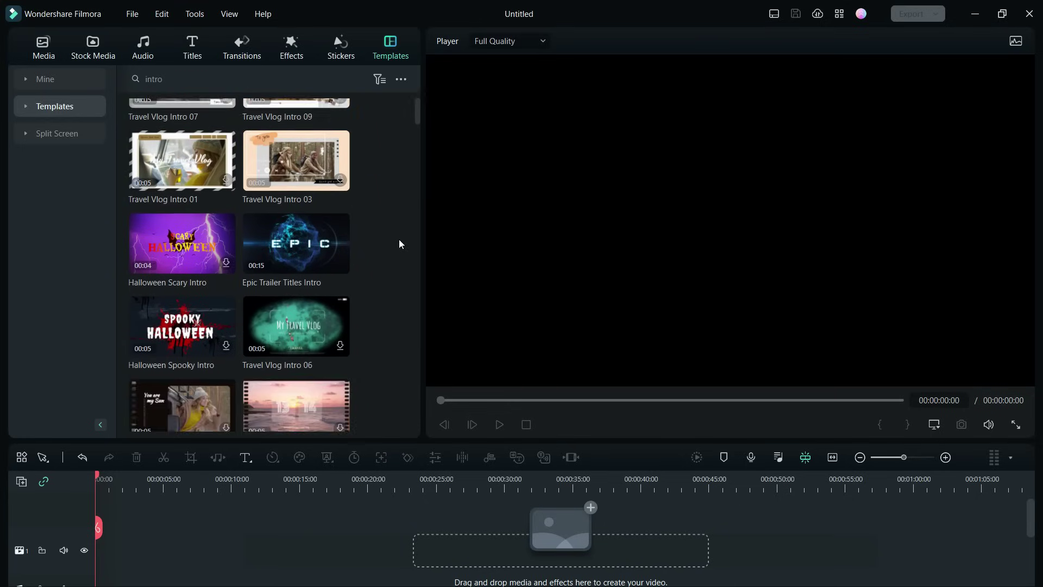
pyautogui.scroll(-9, 400, 244)
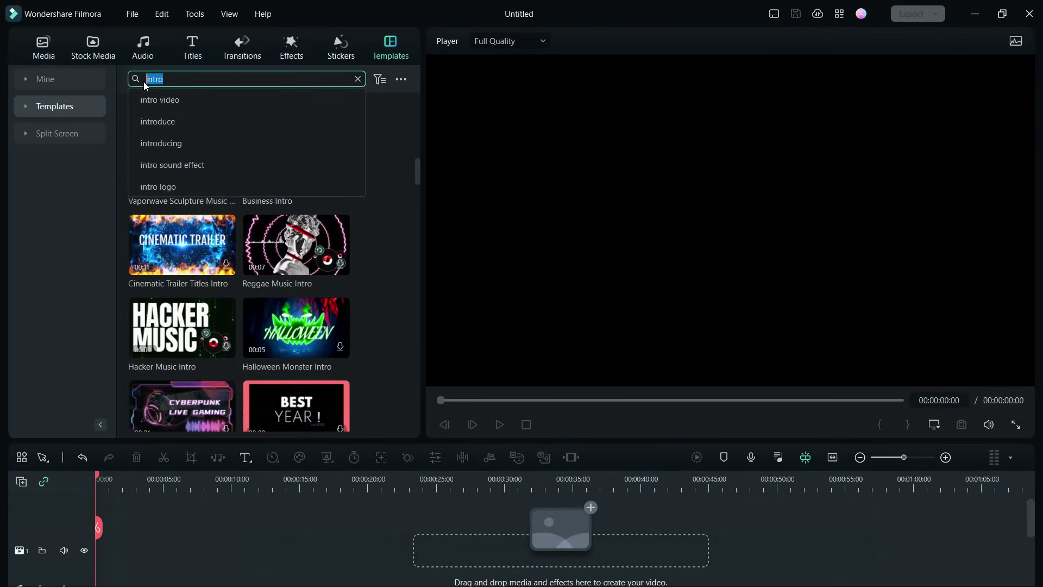
# Search templates for 'cinematic intro' and preview Ldr Cinematic Intro
pyautogui.write('tic i')
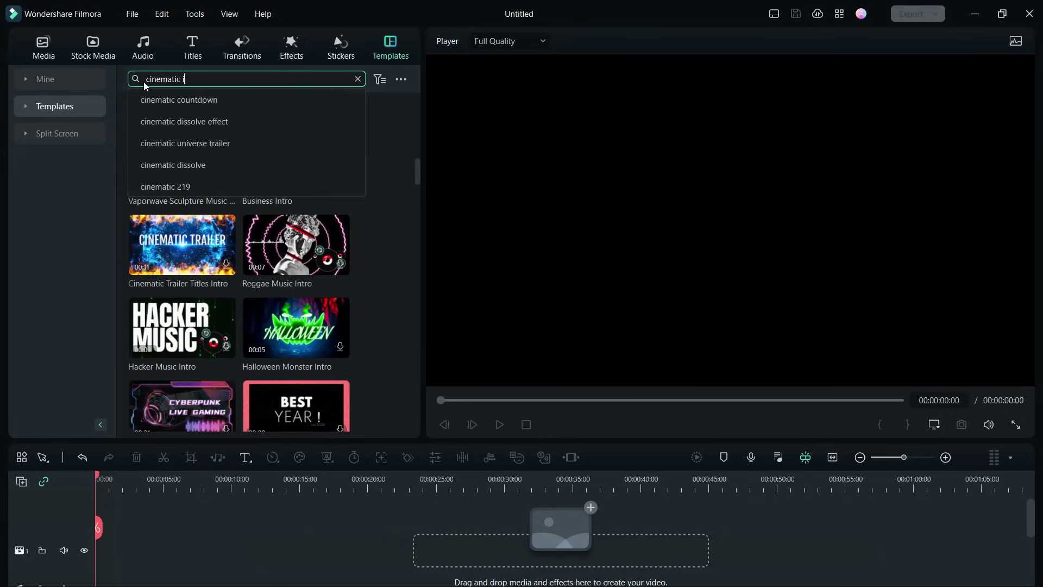
pyautogui.write('ntro')
pyautogui.press('Return')
pyautogui.click(340, 156)
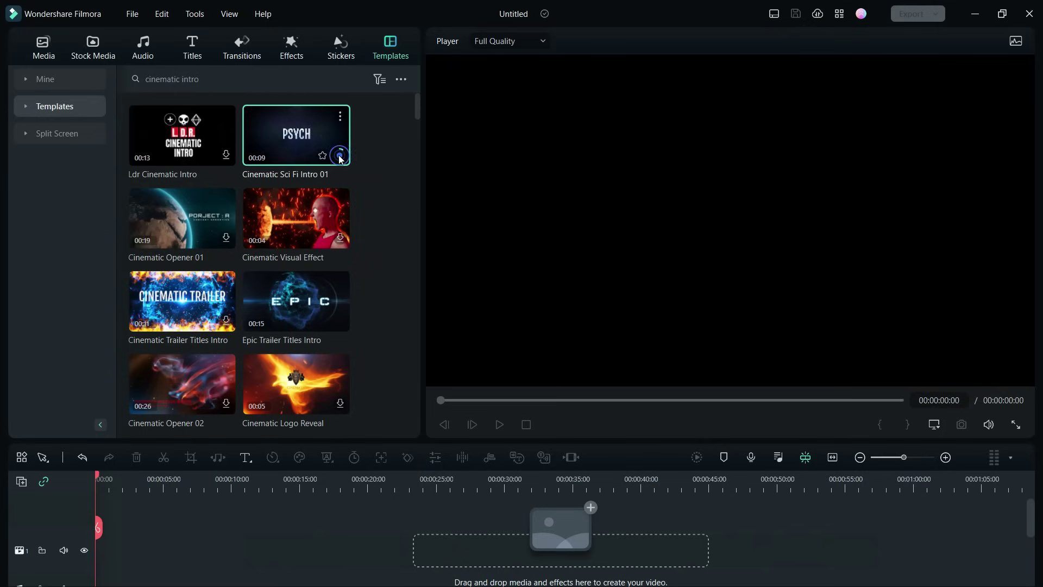
pyautogui.click(182, 136)
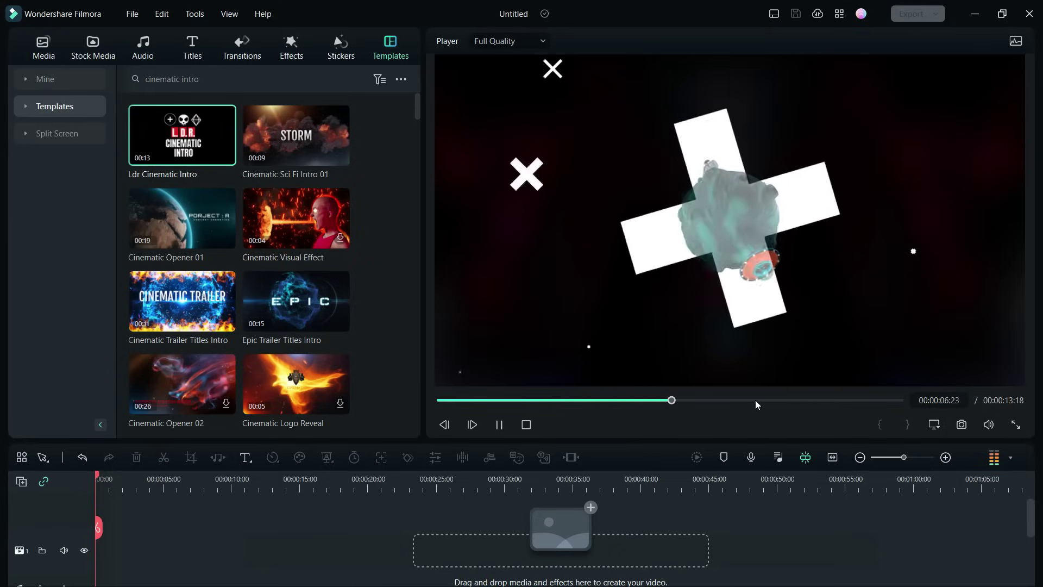
# Preview Cinematic Sci Fi Intro 01, Cinematic Opener 01 and Cinematic Trailer Titles Intro, then pause
pyautogui.press('Right')
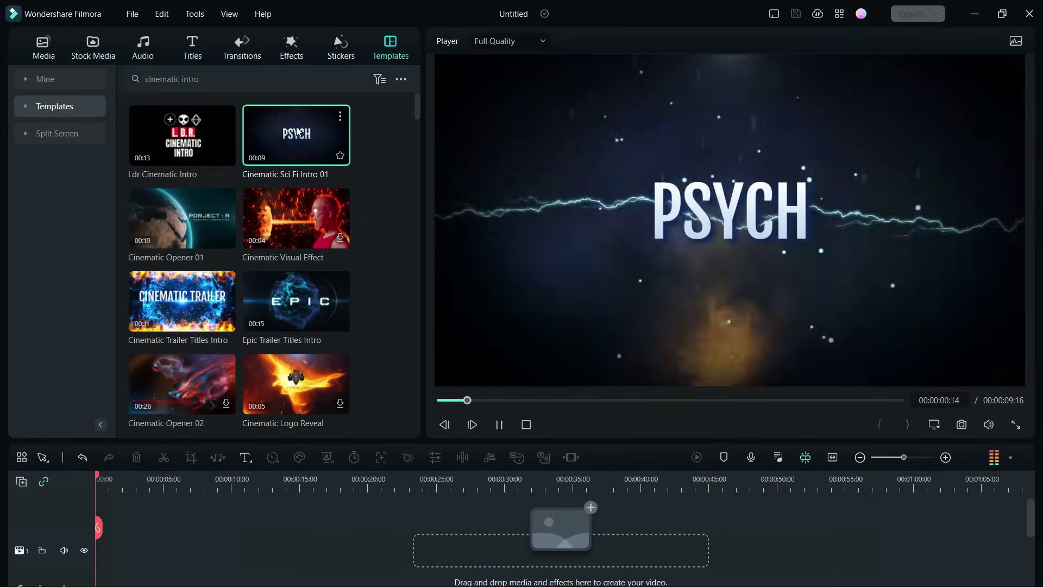
pyautogui.click(425, 440)
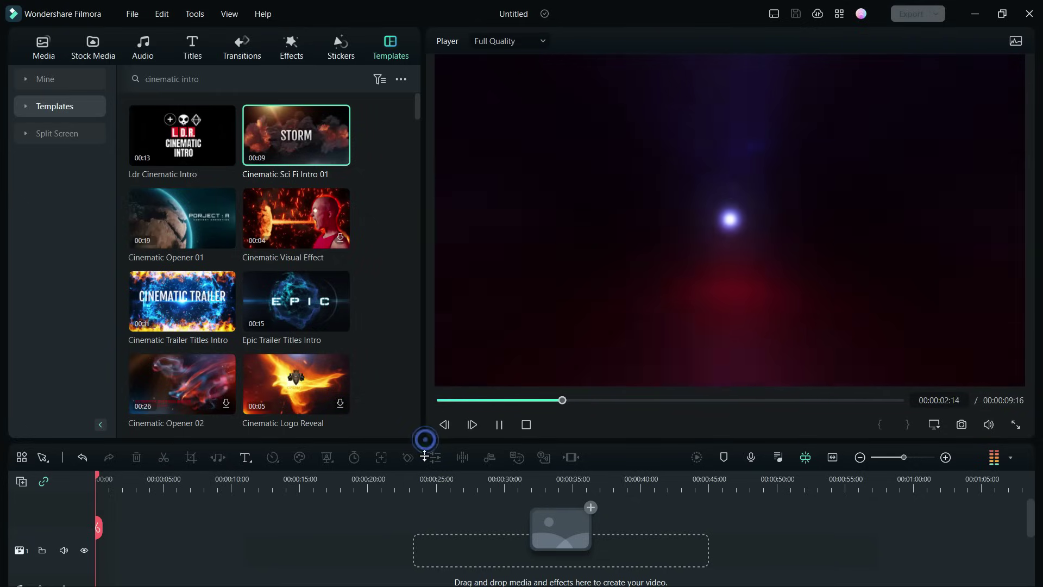
pyautogui.moveTo(425, 413); pyautogui.dragTo(399, 414)
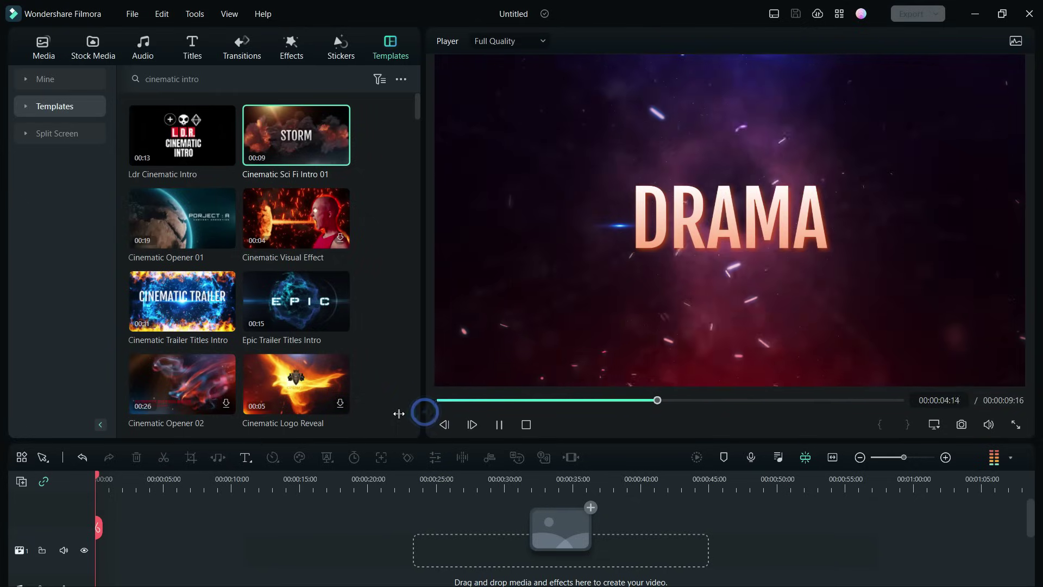
pyautogui.click(185, 223)
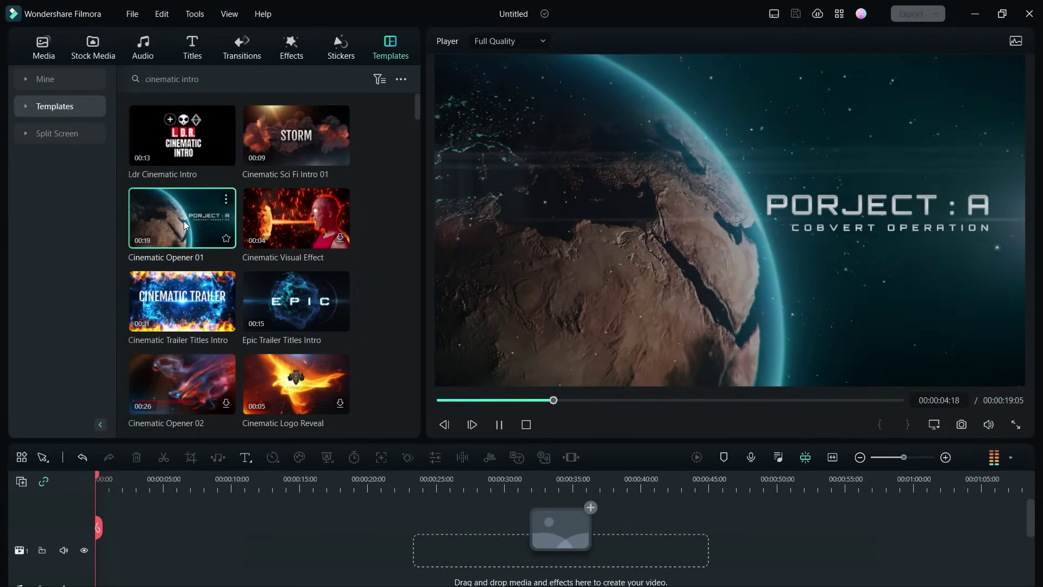
pyautogui.click(175, 305)
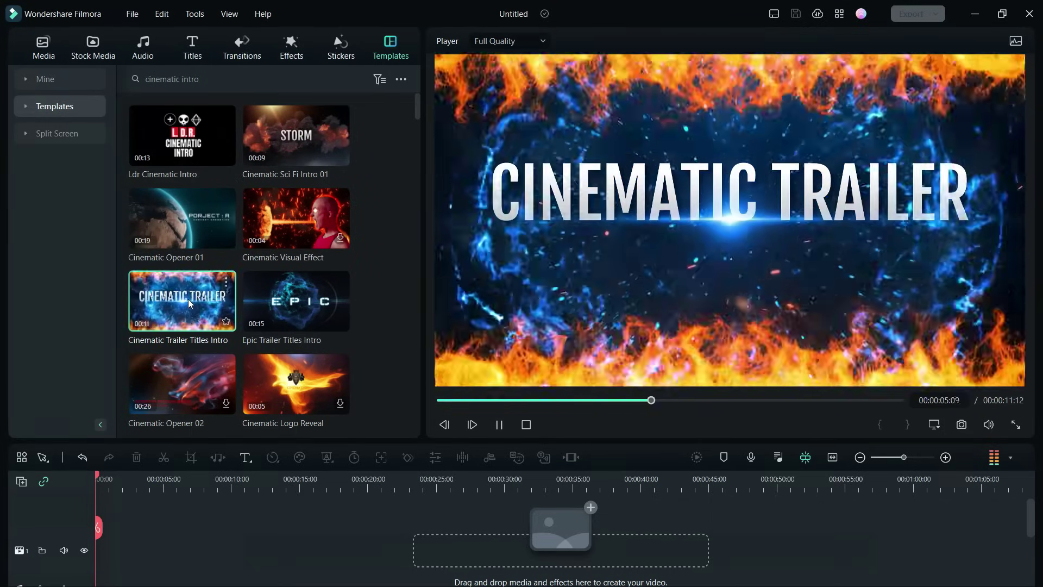
pyautogui.click(501, 425)
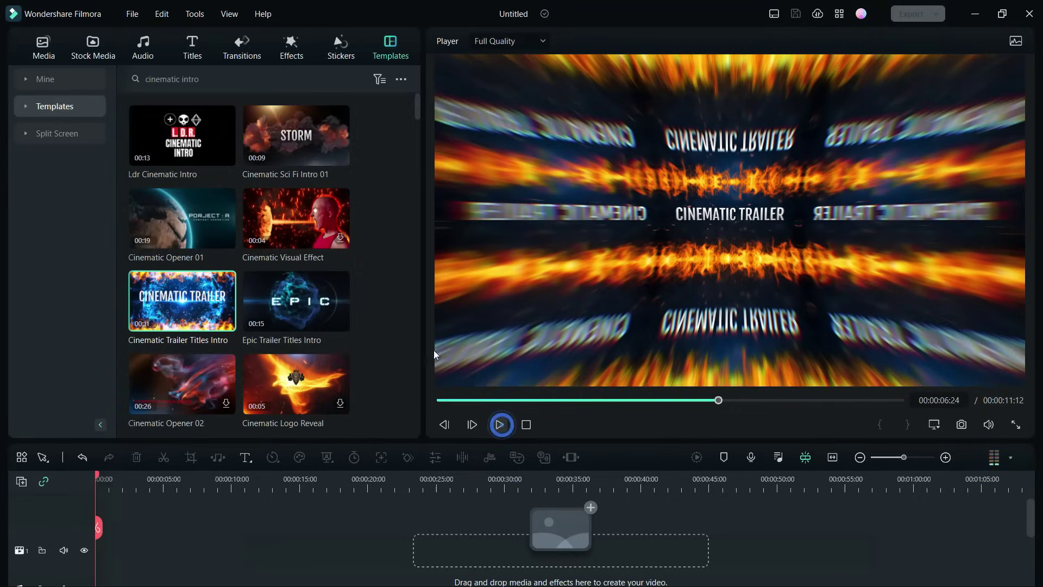
# Replace the template search with 'vlog intro' and run it
pyautogui.click(207, 79)
pyautogui.hotkey('ctrl', 'a')
pyautogui.write('vlog intro')
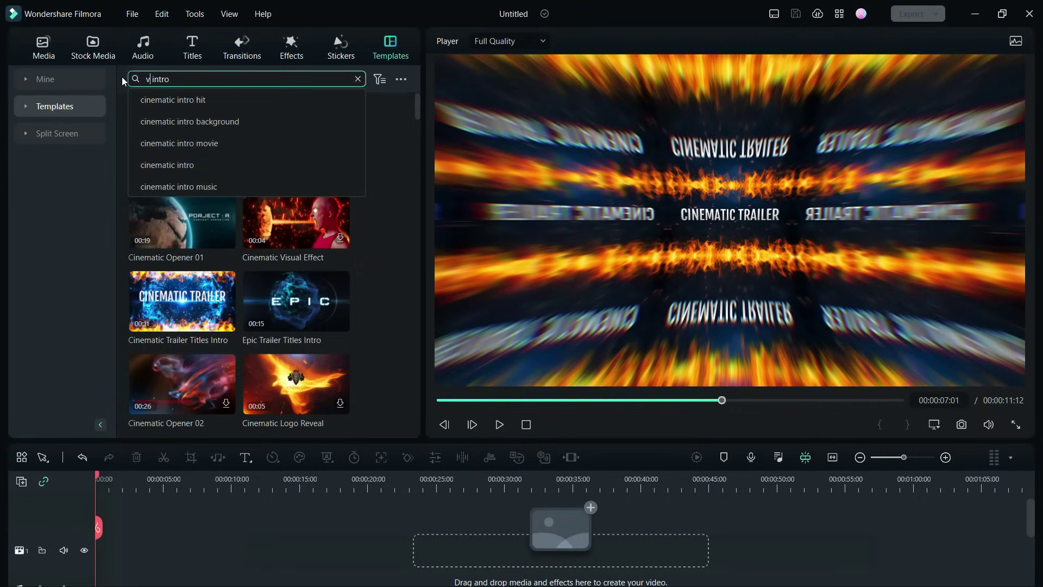
pyautogui.press('Return')
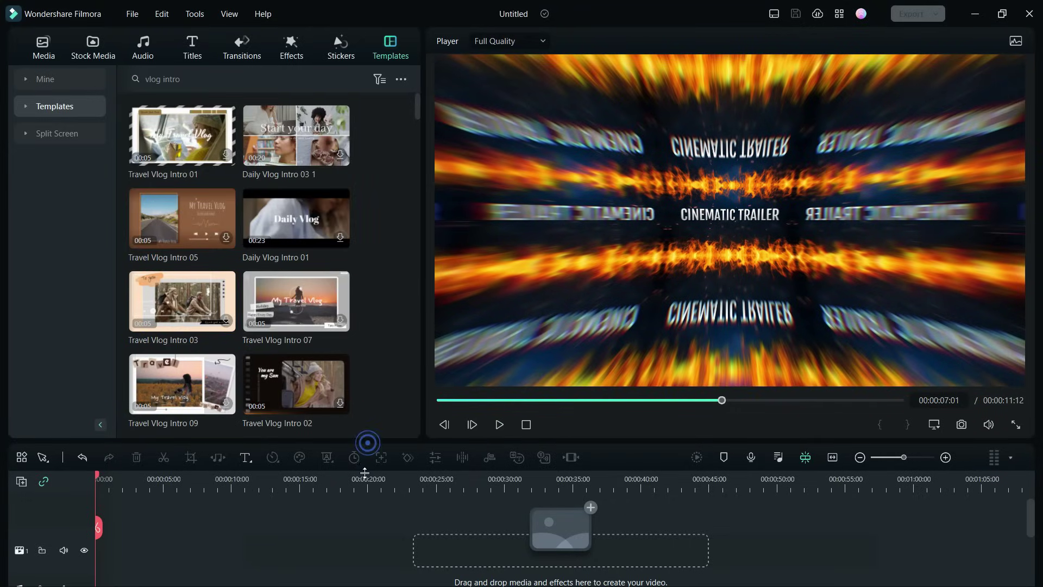
# Preview the Travel Vlog Intro 03 and Daily Vlog Intro 03 1 templates
pyautogui.click(182, 301)
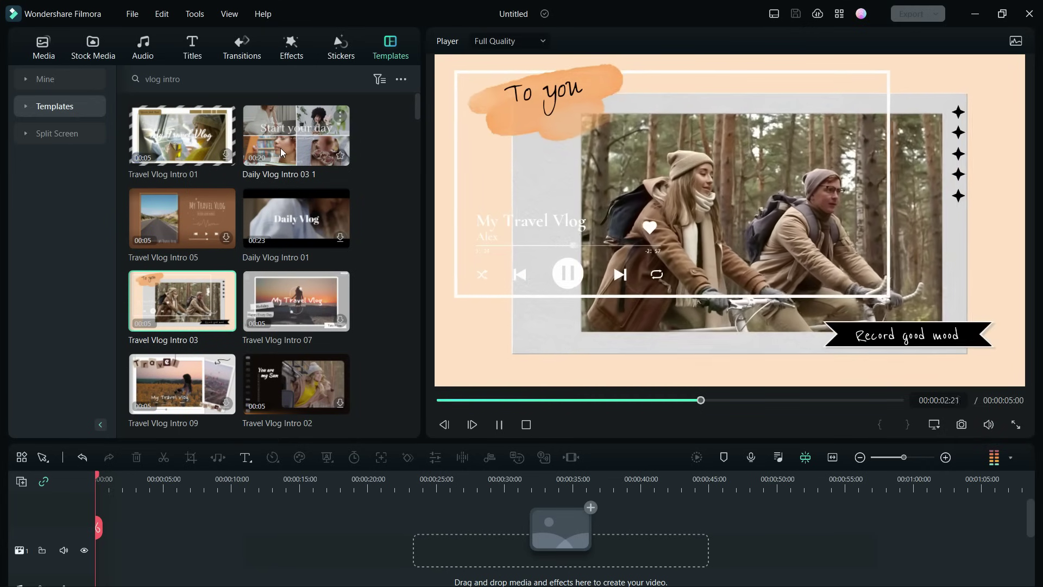
pyautogui.click(286, 143)
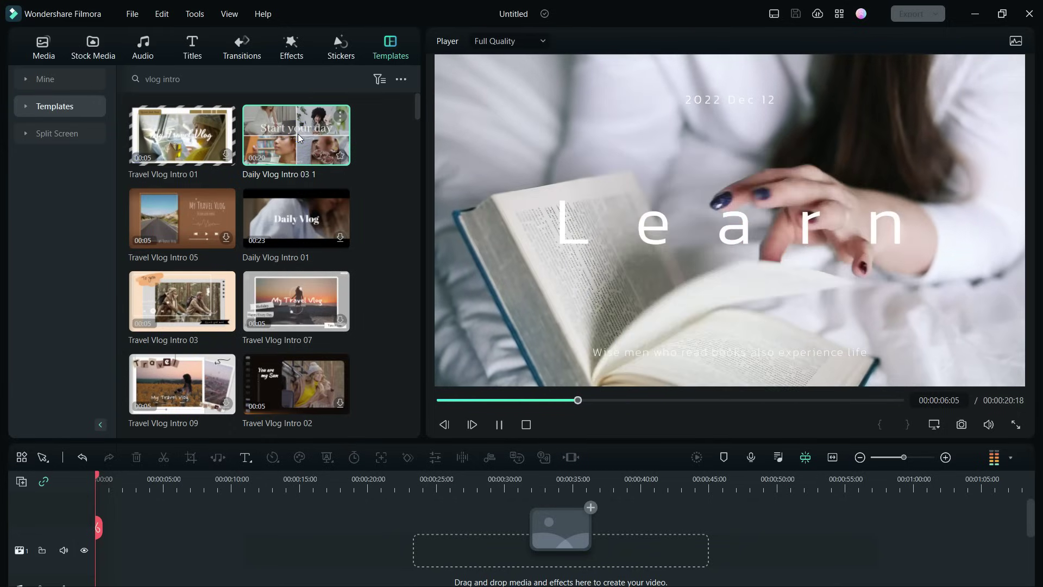
pyautogui.click(293, 138)
# Place the Daily Vlog Intro 03 1 template at the start of the timeline
pyautogui.moveTo(293, 251); pyautogui.dragTo(111, 491)
pyautogui.moveTo(286, 492); pyautogui.dragTo(563, 481)
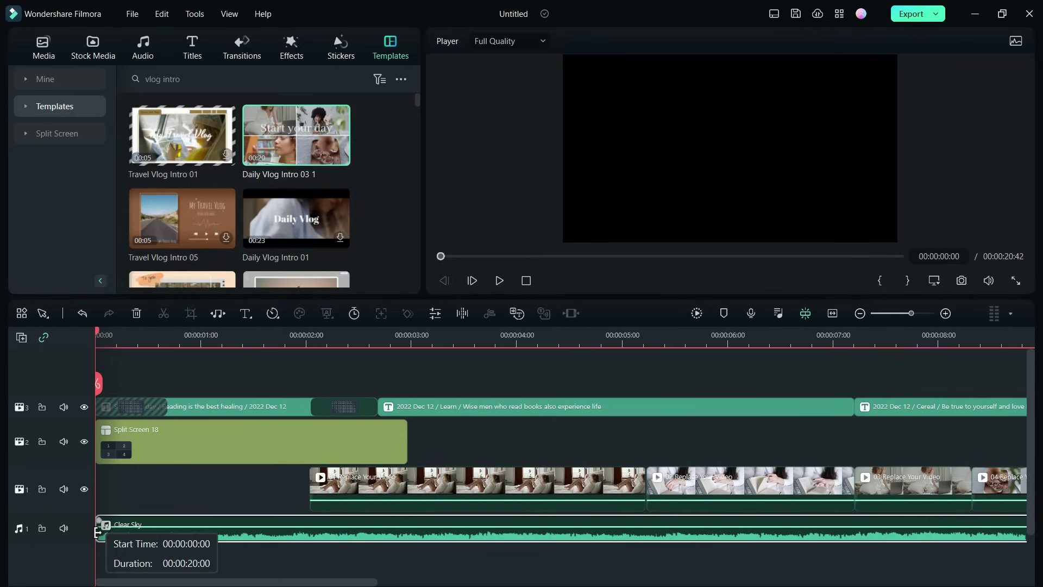
pyautogui.moveTo(98, 533)
pyautogui.mouseDown()
pyautogui.moveTo(228, 533)
pyautogui.moveTo(89, 535)
pyautogui.mouseUp()
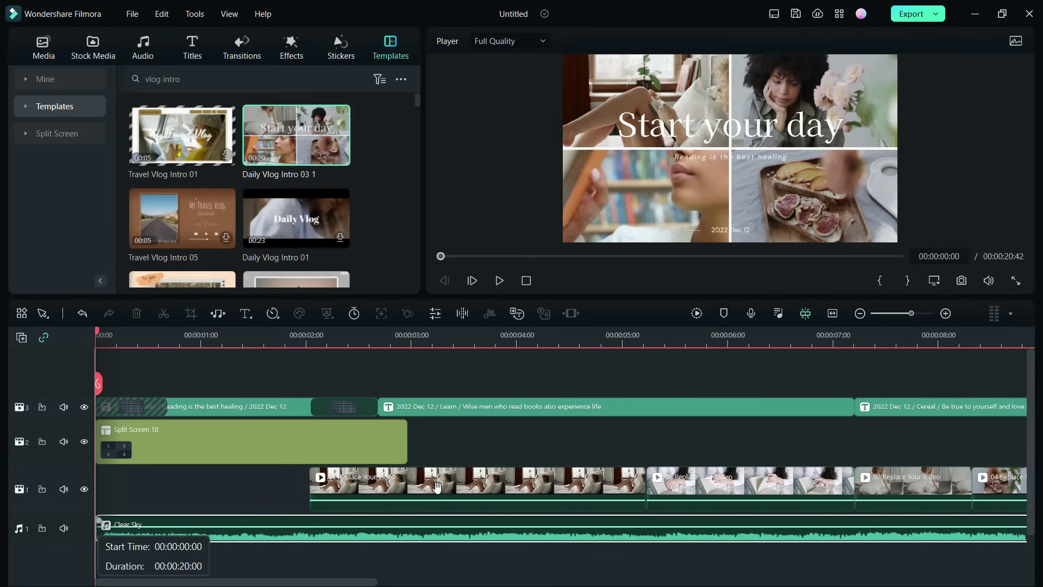
# Replace clips 01 and 02 with the pizza-eating and cake stock footage
pyautogui.click(437, 486)
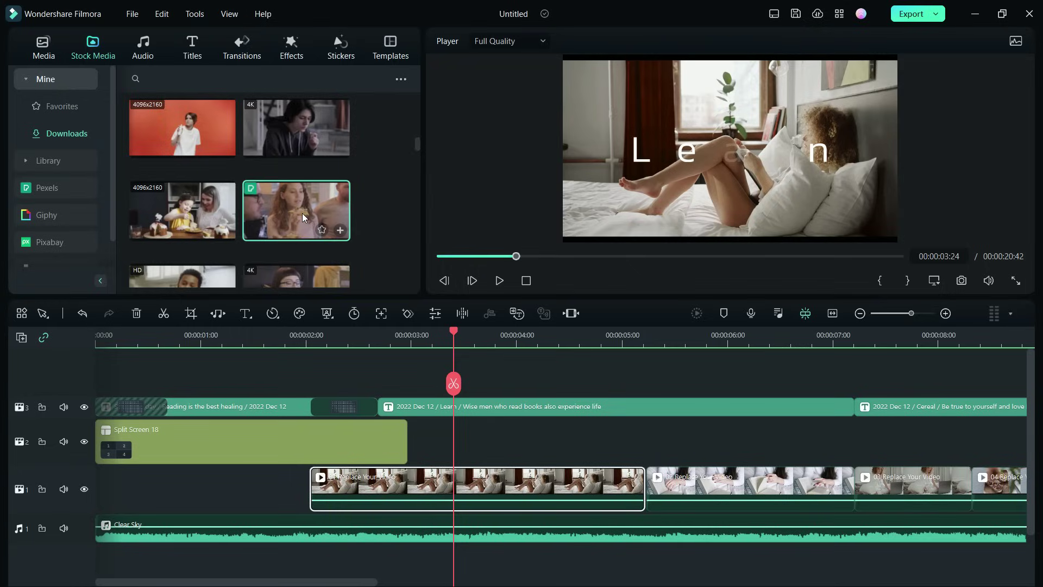
pyautogui.moveTo(302, 213); pyautogui.dragTo(363, 477)
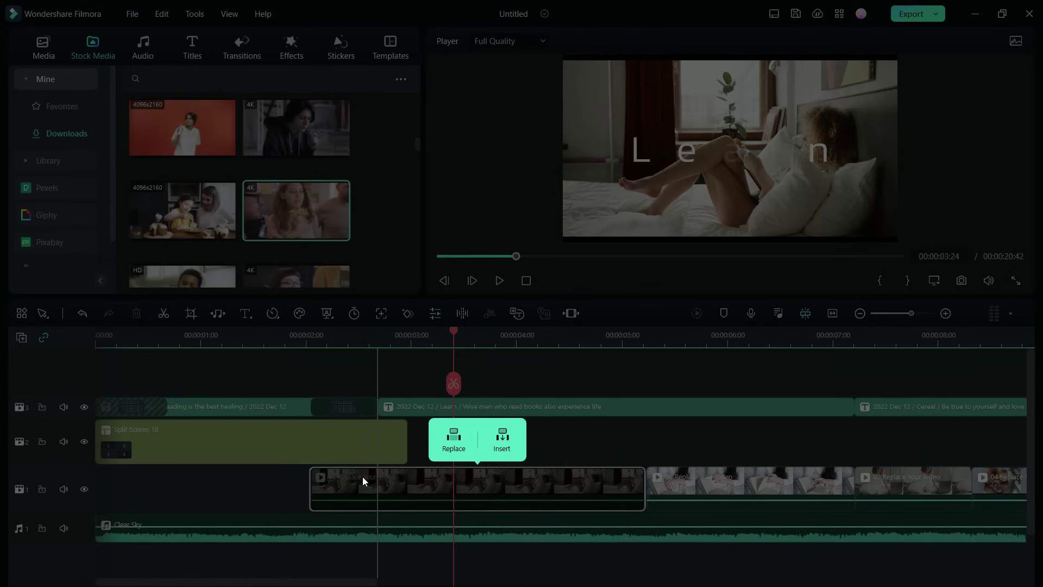
pyautogui.click(450, 440)
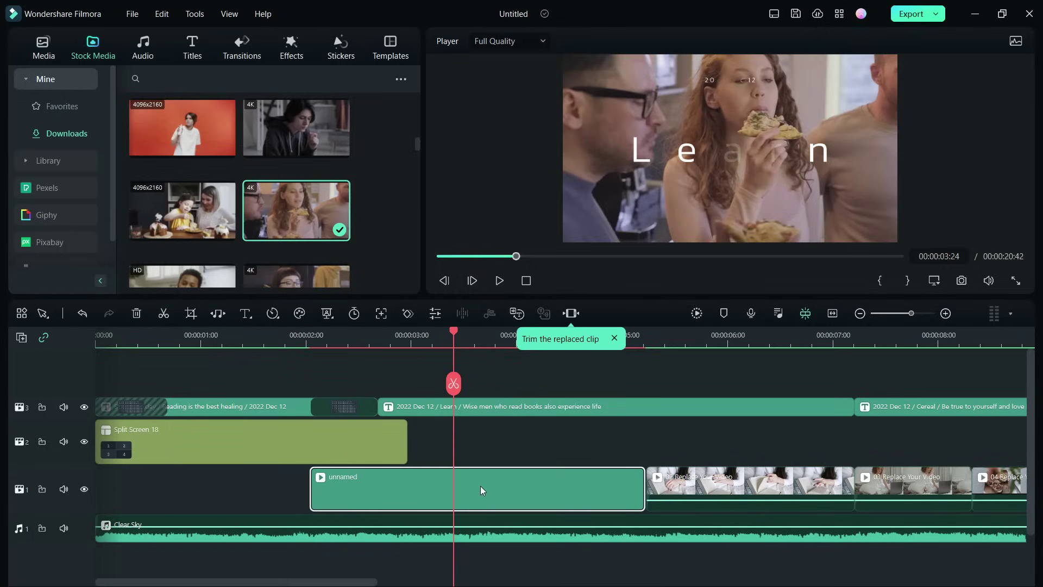
pyautogui.click(729, 489)
pyautogui.moveTo(574, 402); pyautogui.dragTo(697, 484)
pyautogui.click(727, 439)
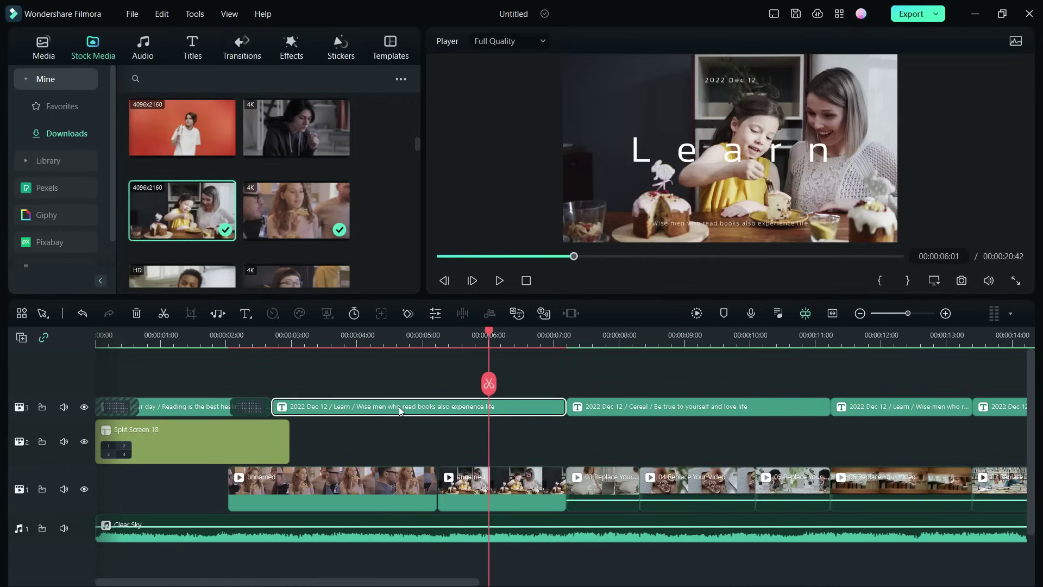
# Change the intro title's word Learn to 'Eating' and play the intro back
pyautogui.doubleClick(399, 407)
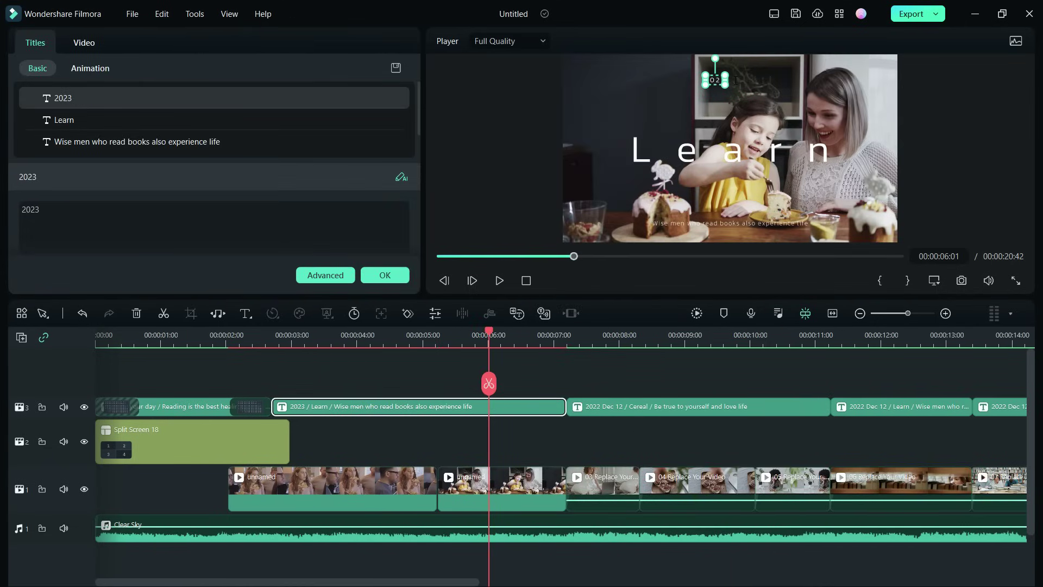
pyautogui.click(64, 120)
pyautogui.write('E')
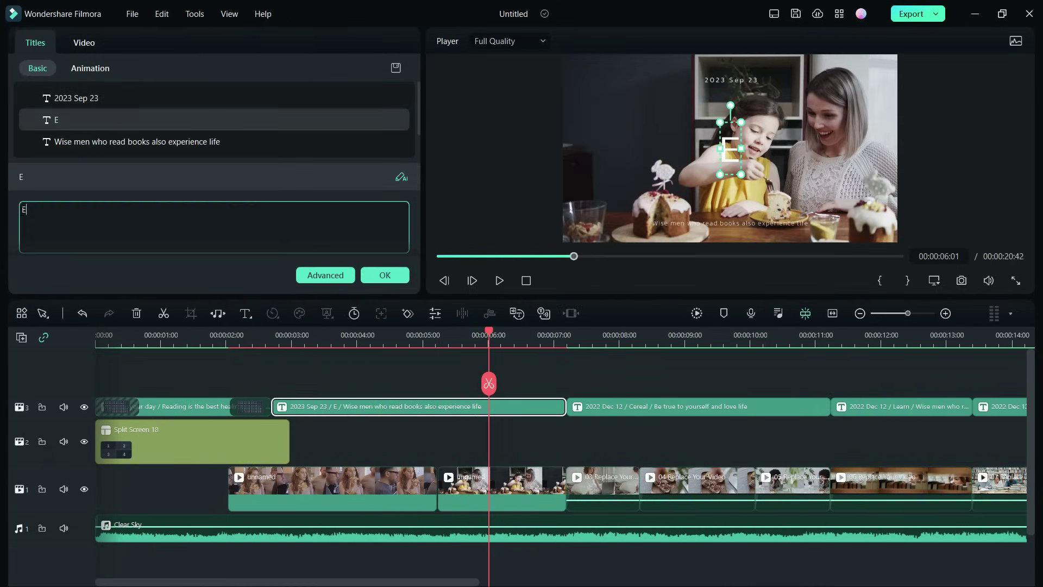
pyautogui.write('ating')
pyautogui.click(500, 280)
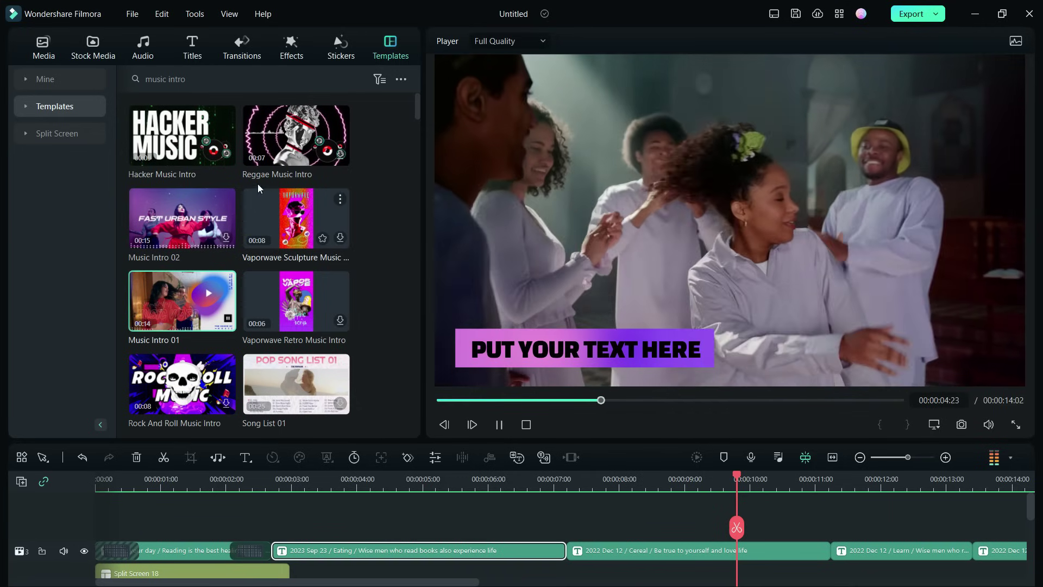
# Preview the Hacker Music Intro template up to its 'Darknet Music' title
pyautogui.click(191, 141)
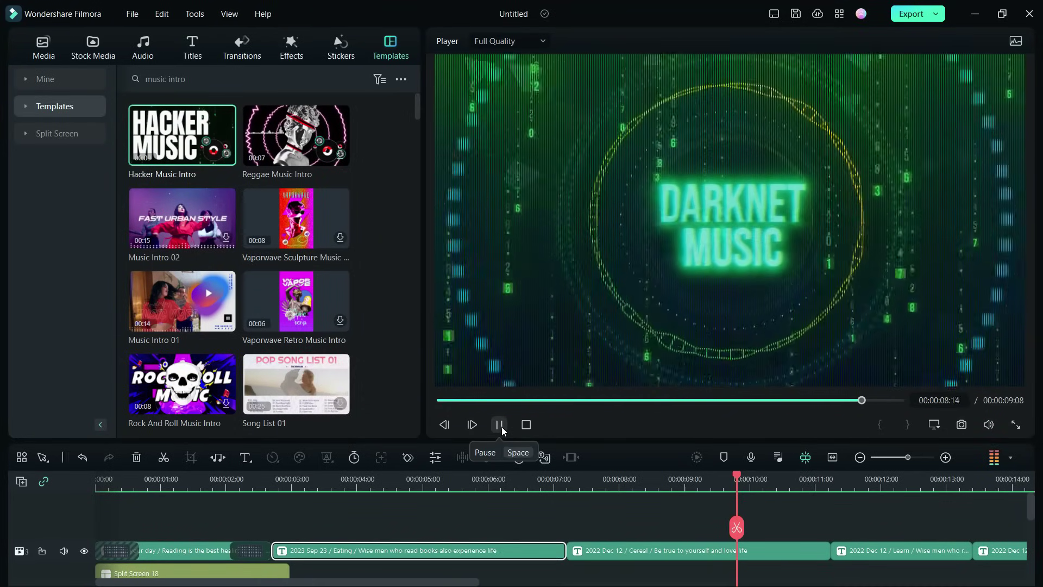
pyautogui.click(133, 85)
# Search templates for 'cinematic outro' and preview Cinema Outro 18 and Business Outro
pyautogui.write('c')
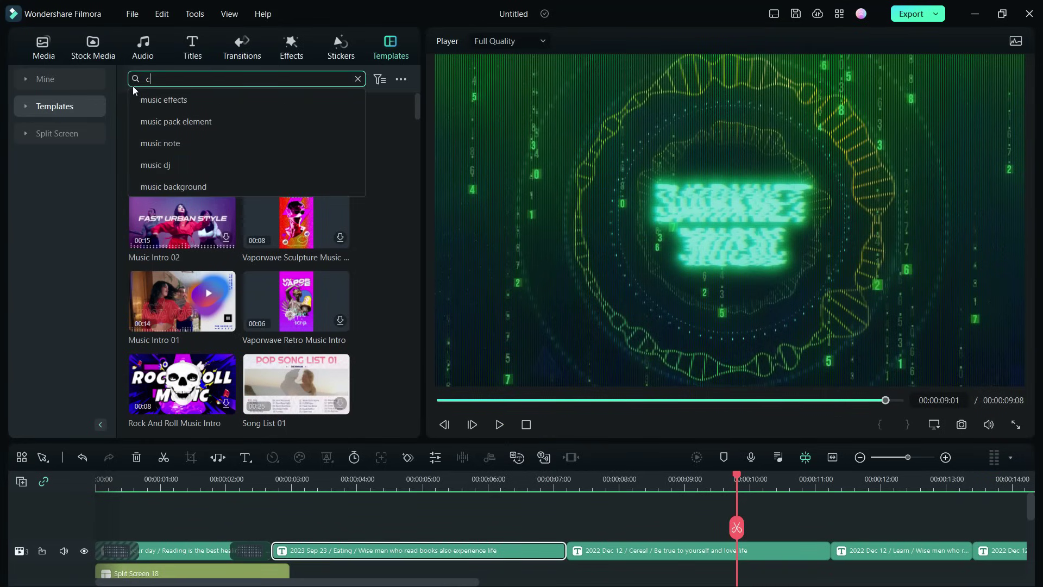
pyautogui.write('inematic o')
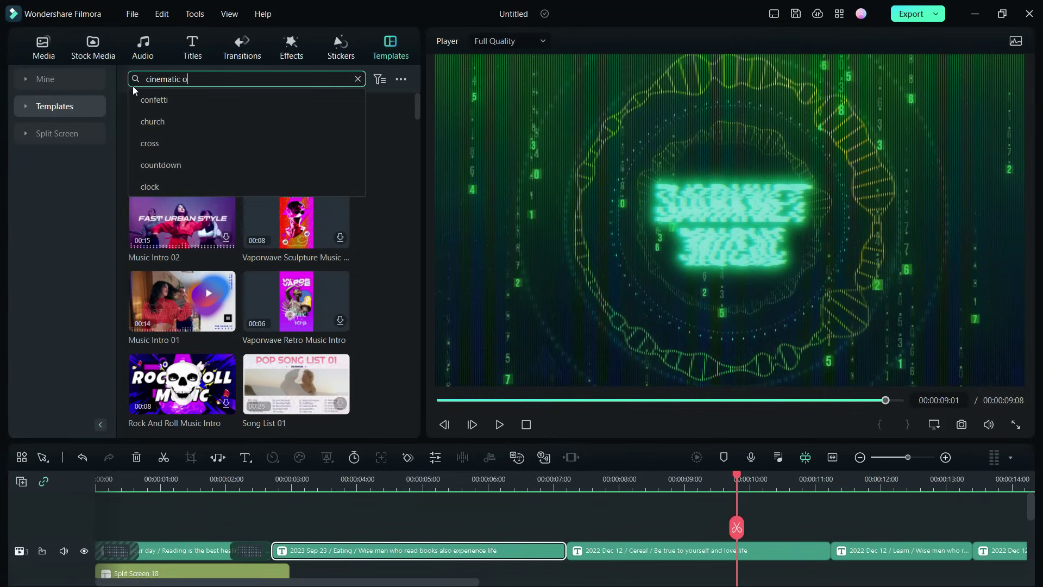
pyautogui.write('utro')
pyautogui.press('Return')
pyautogui.click(305, 216)
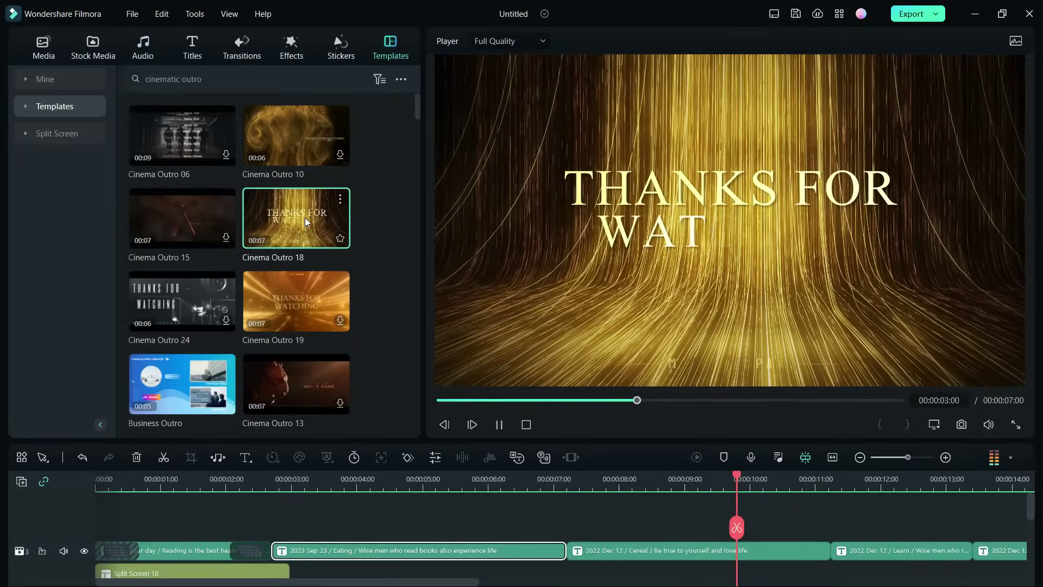
pyautogui.click(196, 418)
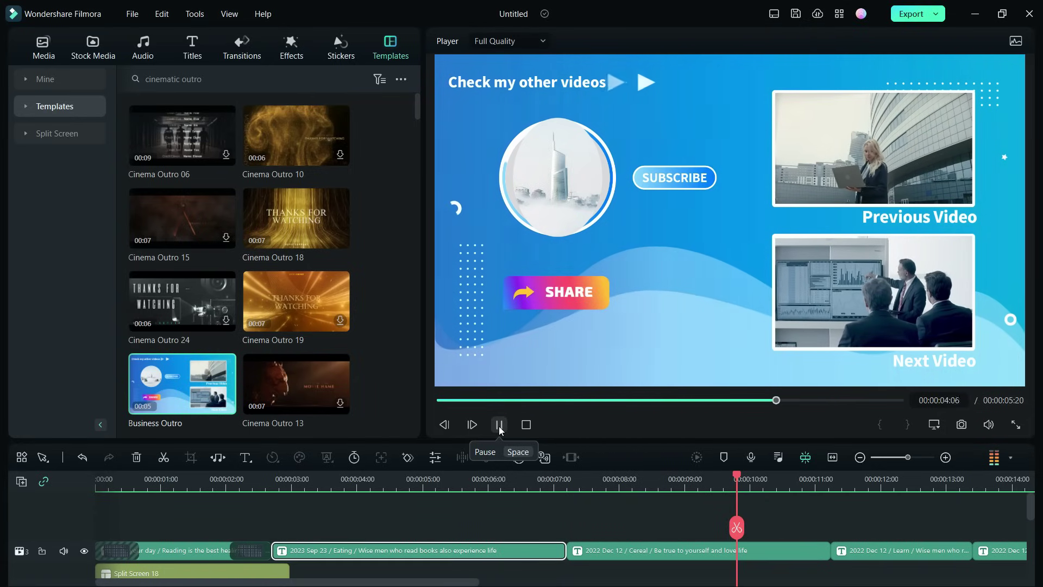
# Search for 'halloween intro' and preview Halloween Night Opener and Halloween Scary Intro
pyautogui.click(177, 81)
pyautogui.write('hallowe')
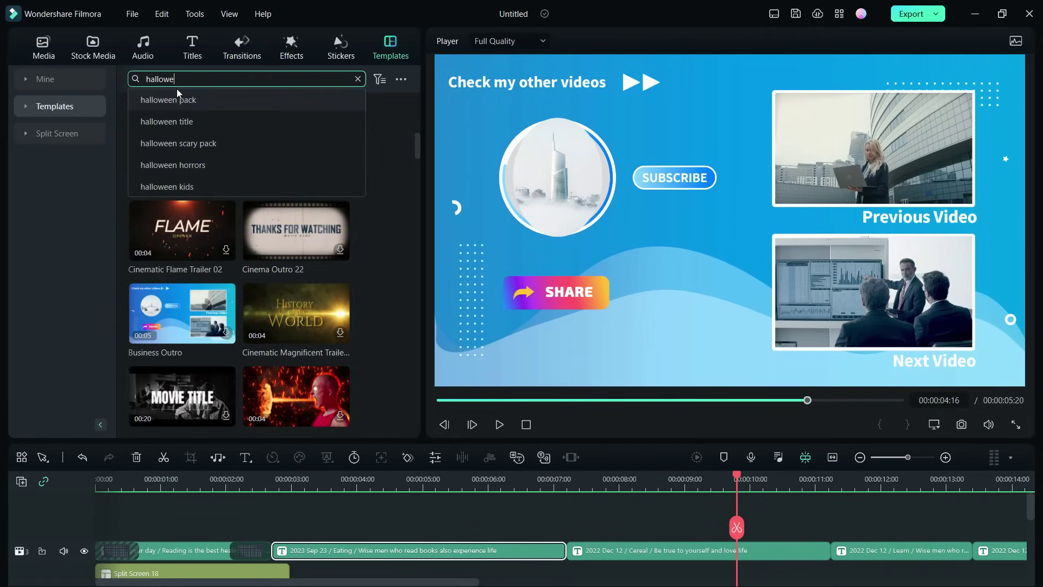
pyautogui.write('en intro')
pyautogui.press('Return')
pyautogui.click(296, 217)
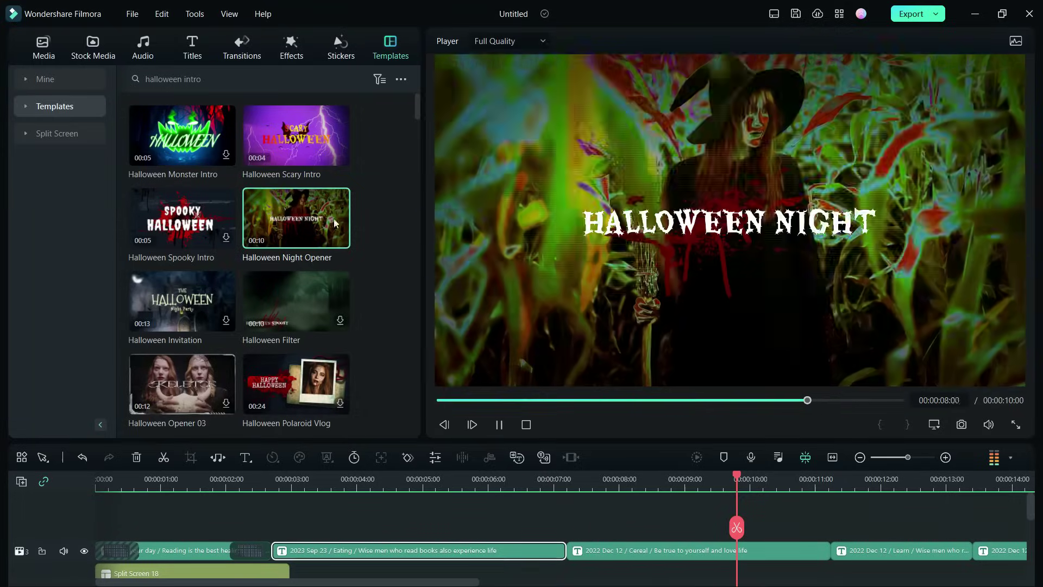
pyautogui.click(304, 140)
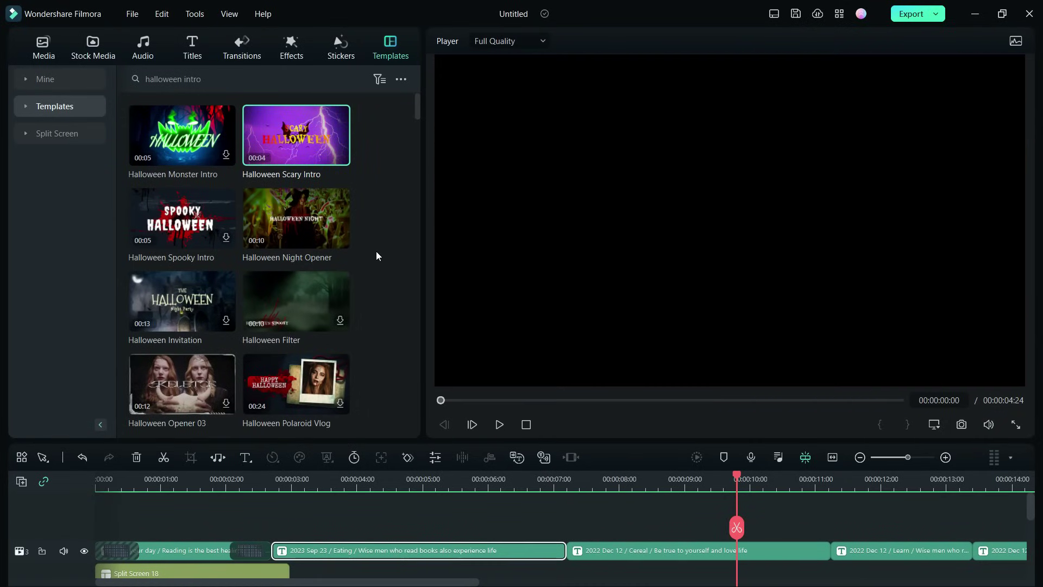
pyautogui.scroll(-3, 376, 251)
# Search for 'sci-fi intro' and preview Sci-Fi Game Role Intro and Cinematic Sci Fi Intro 01
pyautogui.click(136, 78)
pyautogui.hotkey('ctrl', 'Delete')
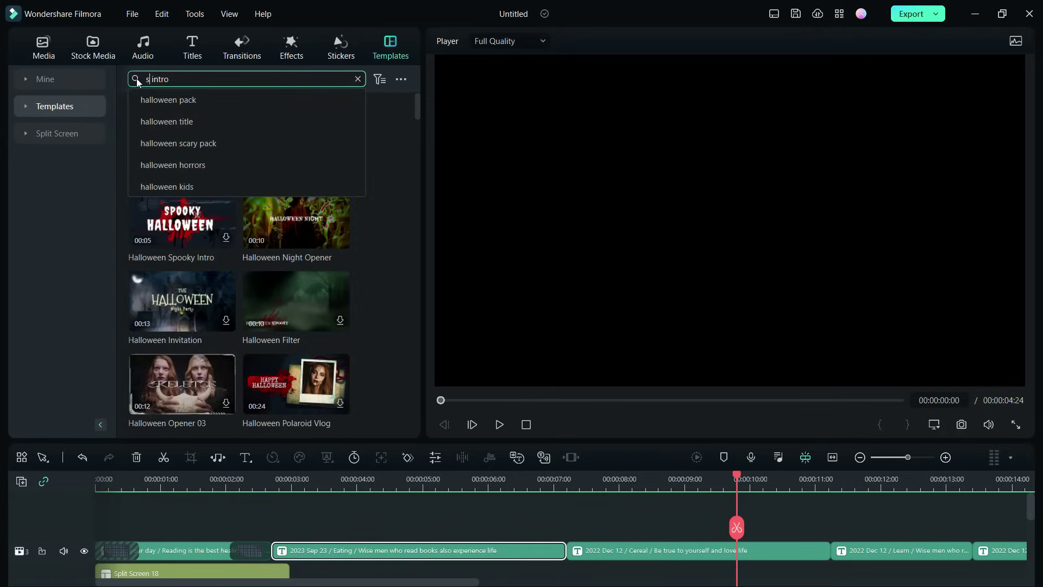
pyautogui.write('sci-fi')
pyautogui.press('Return')
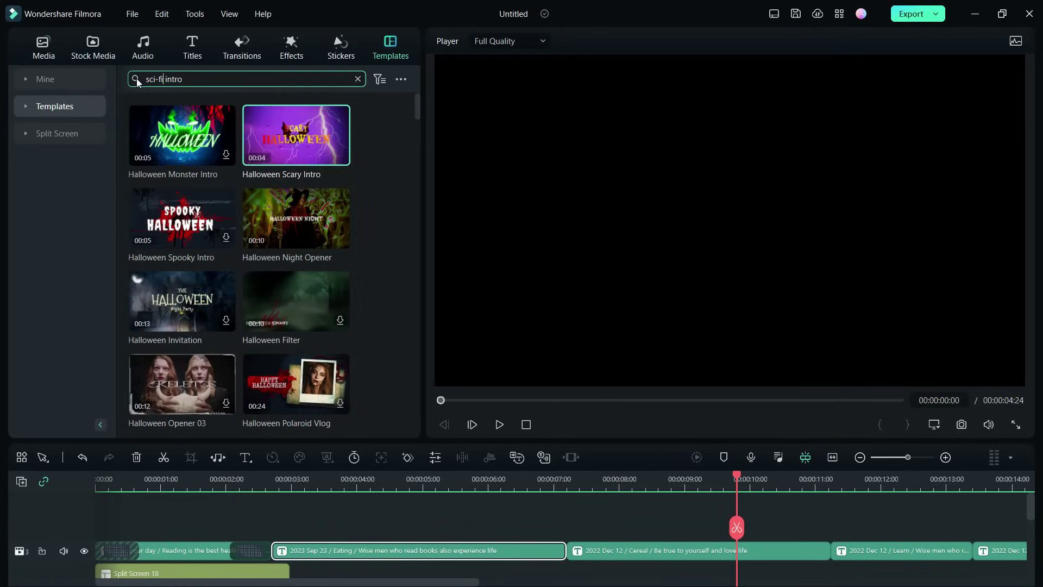
pyautogui.click(299, 125)
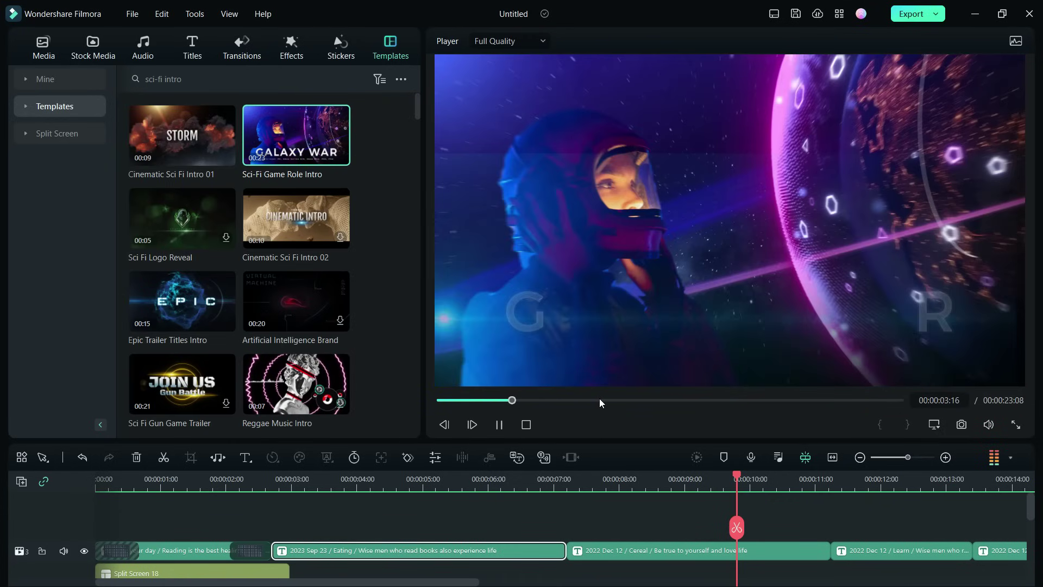
pyautogui.click(601, 400)
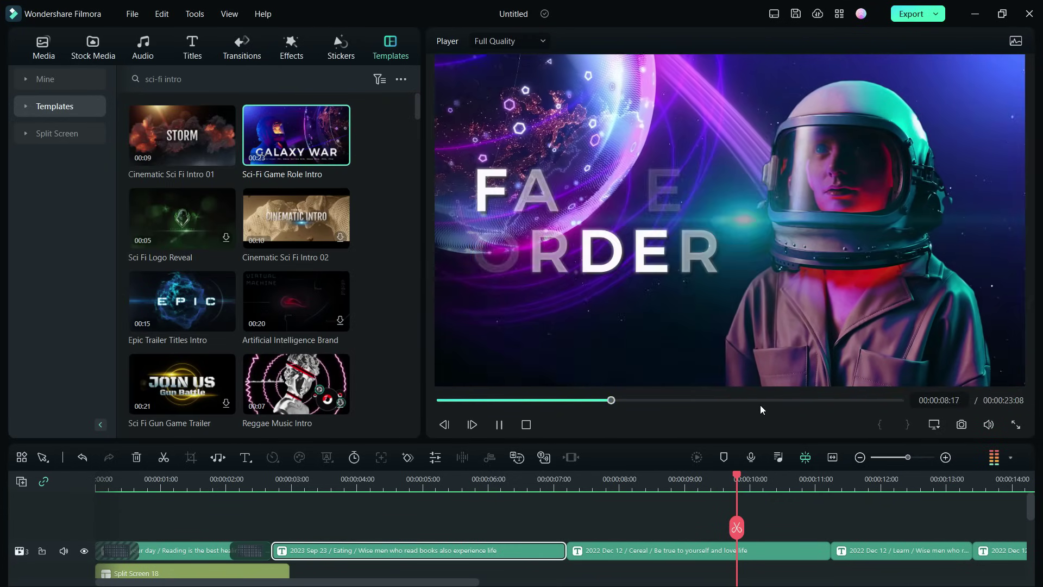
pyautogui.click(184, 141)
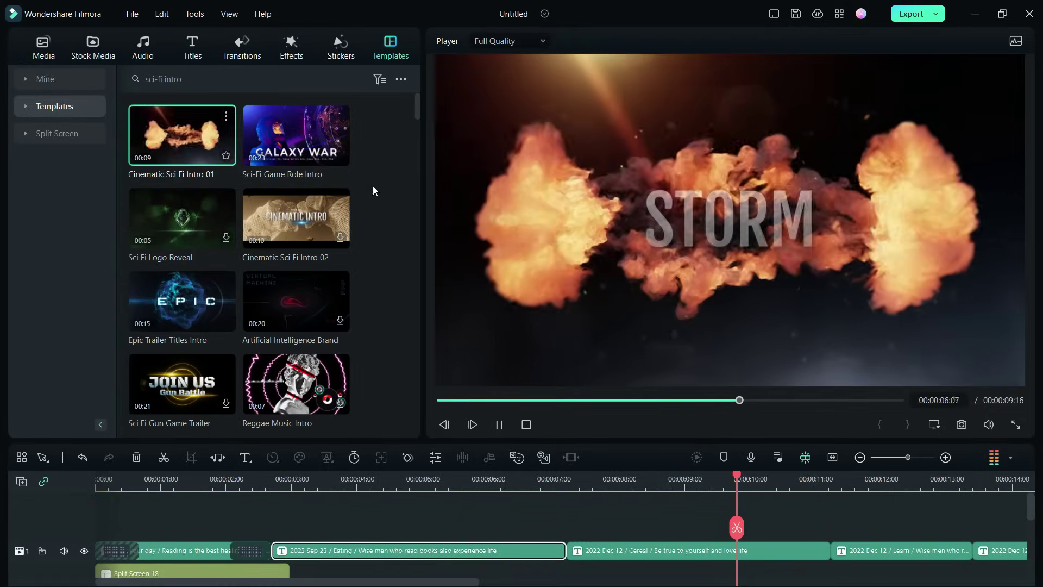
# Search templates for 'trailer' and preview Cinematic Magnificent Trailer and Cinematic Superhero Trailer
pyautogui.click(500, 424)
pyautogui.click(218, 79)
pyautogui.write('t')
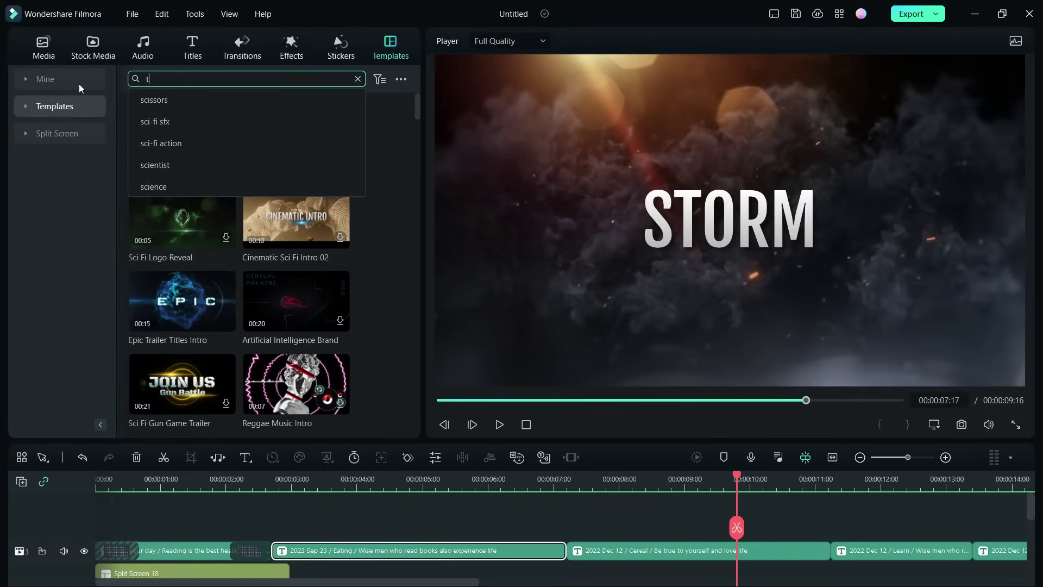
pyautogui.write('railer')
pyautogui.press('Return')
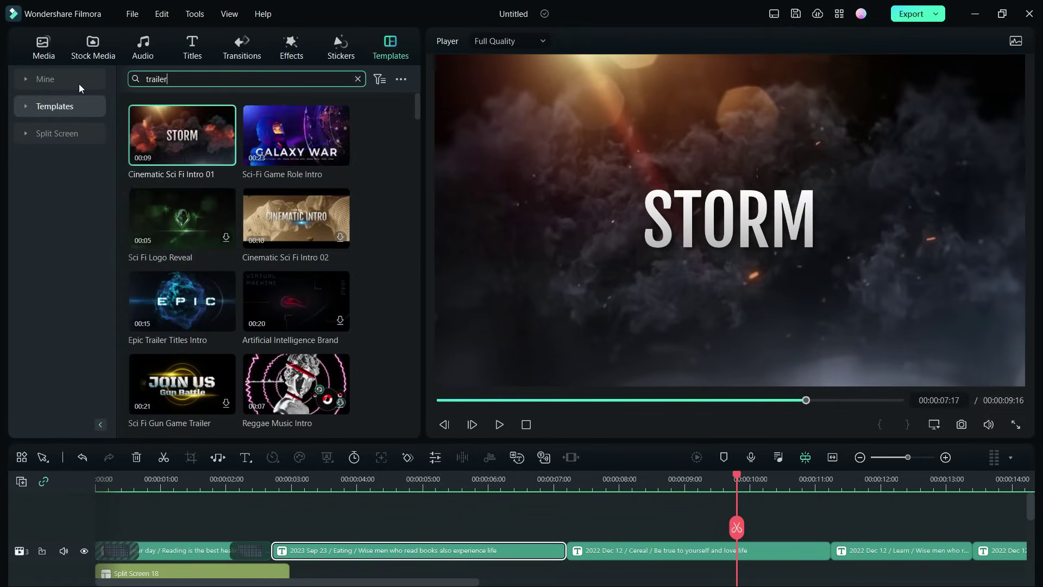
pyautogui.click(188, 143)
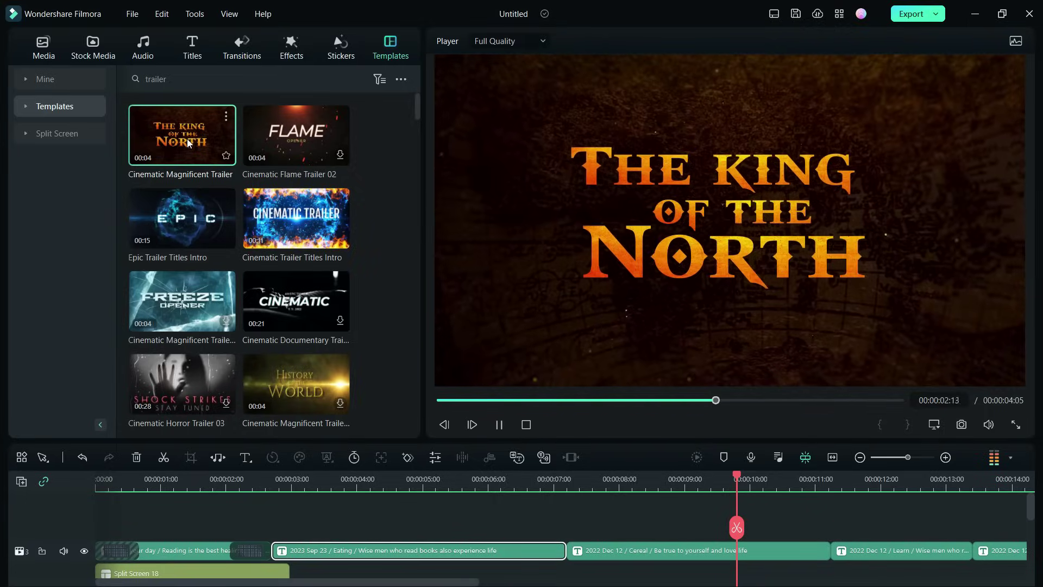
pyautogui.scroll(-3, 188, 143)
pyautogui.click(182, 368)
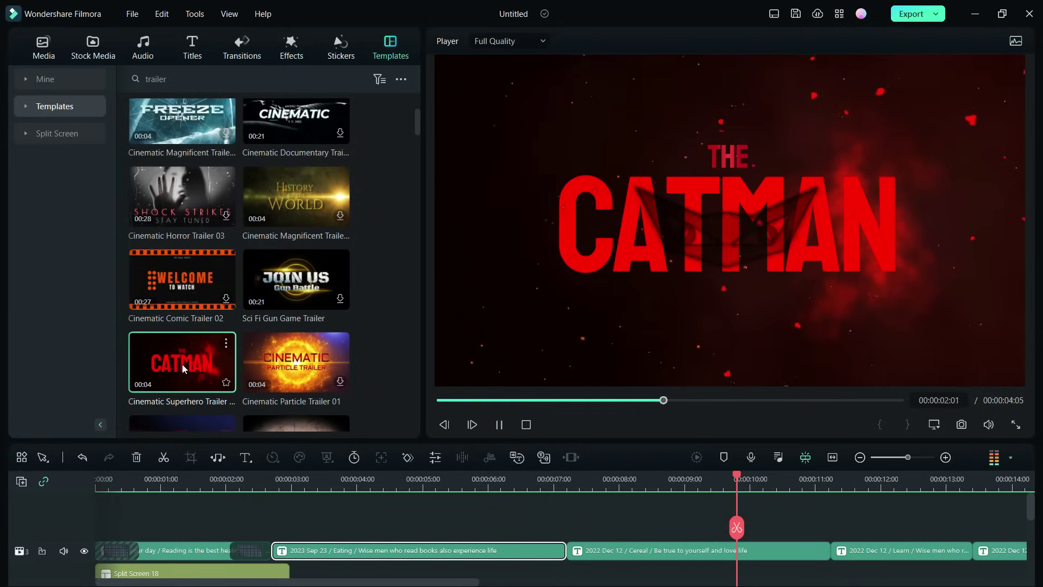
# Search for 'metaverse intro' and preview Metaverse Game Logo Reveal and Amazing Metaverse Intro
pyautogui.click(144, 80)
pyautogui.write('meta')
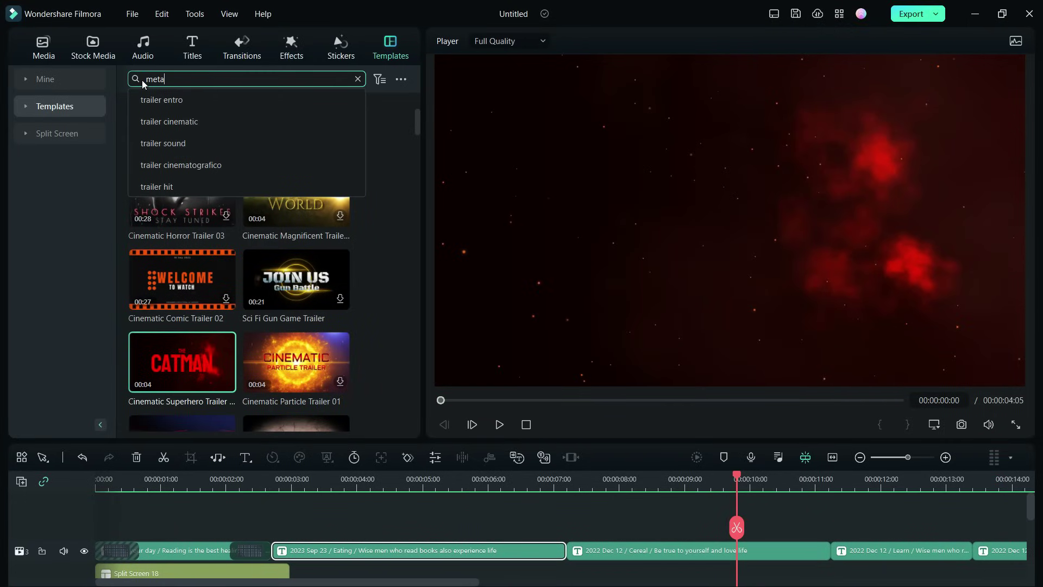
pyautogui.write('verse intro')
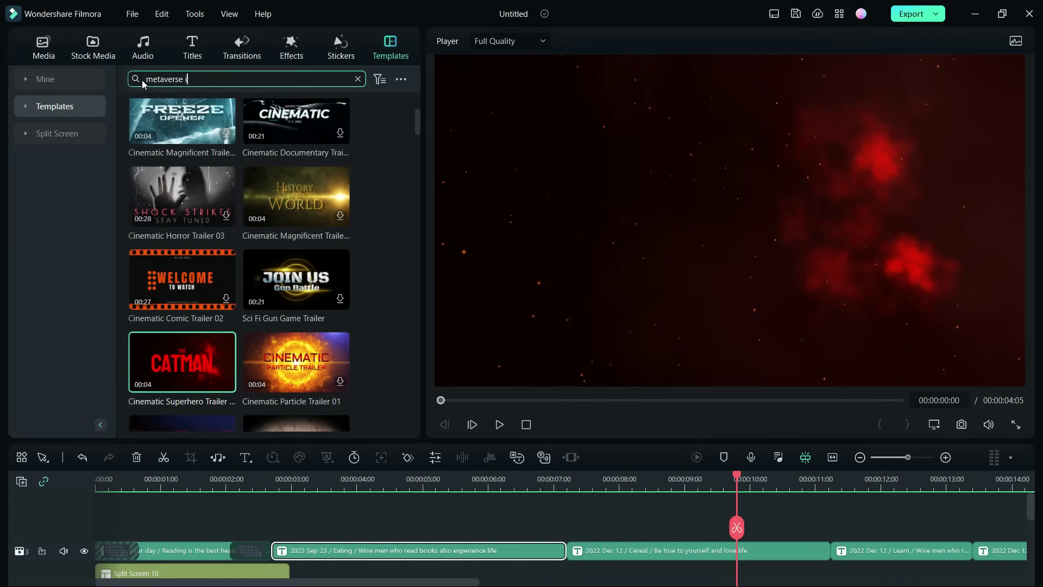
pyautogui.press('Return')
pyautogui.click(303, 226)
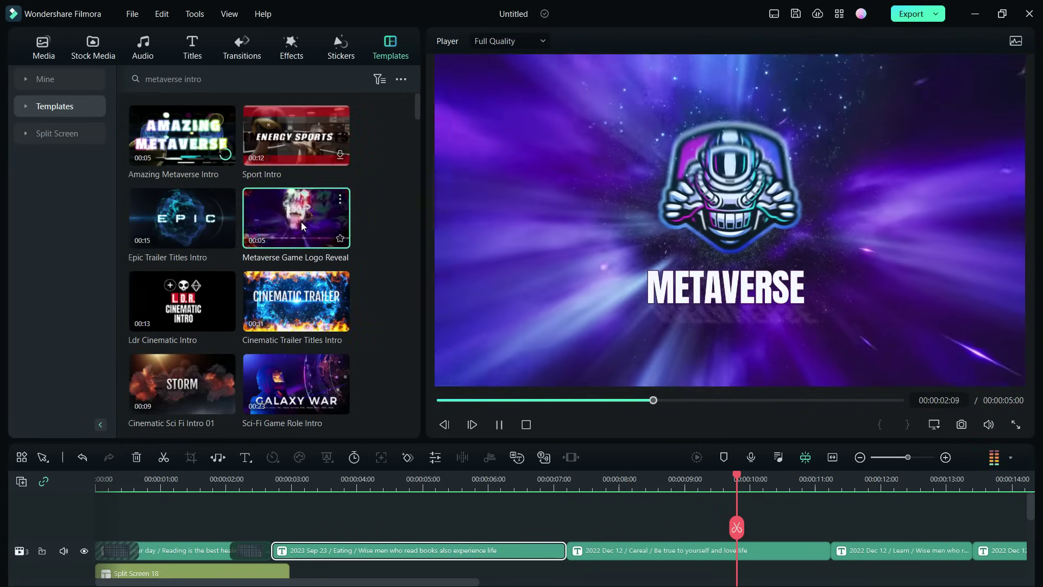
pyautogui.click(192, 137)
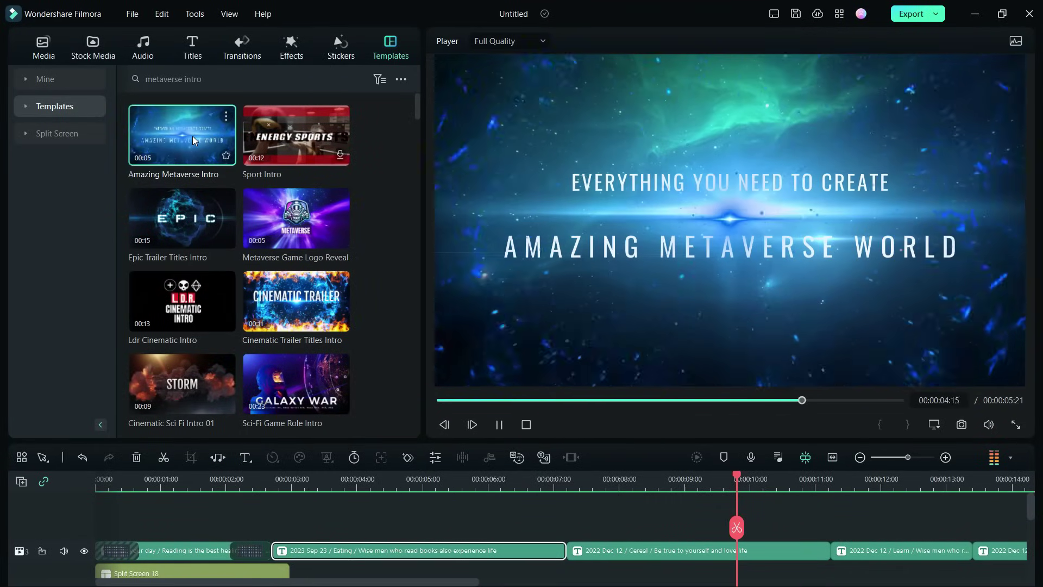
# Search for 'awarding intro' and play the Awarding Intro 03 preview from the start
pyautogui.doubleClick(163, 78)
pyautogui.write('awa')
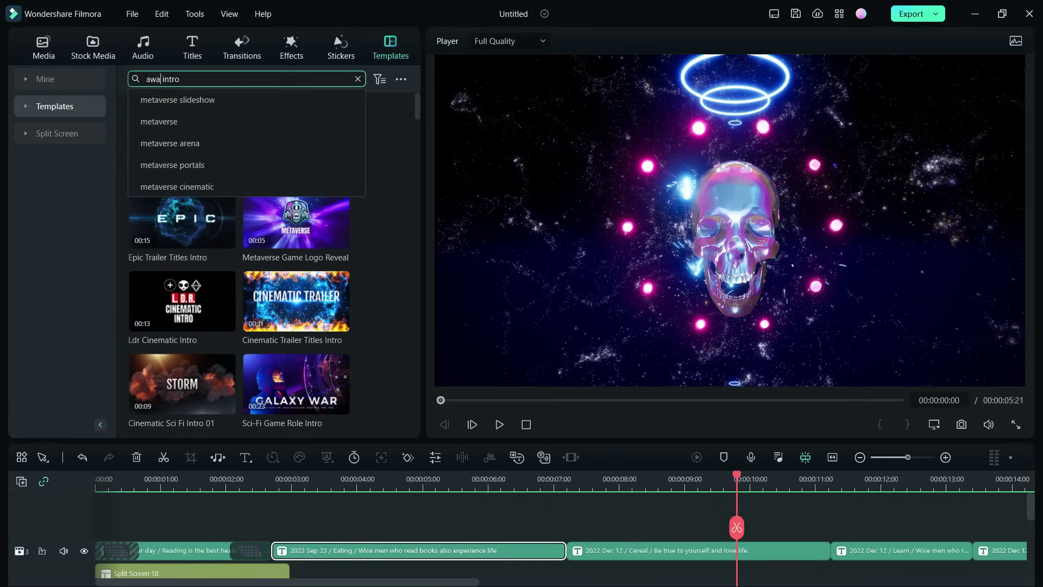
pyautogui.write('rding')
pyautogui.click(306, 216)
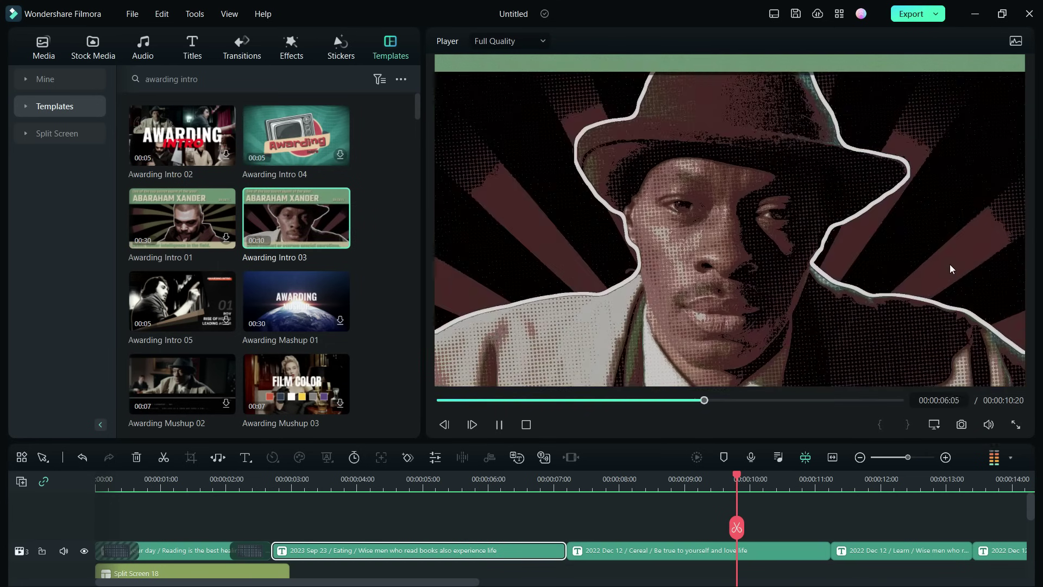
pyautogui.click(501, 426)
pyautogui.click(500, 424)
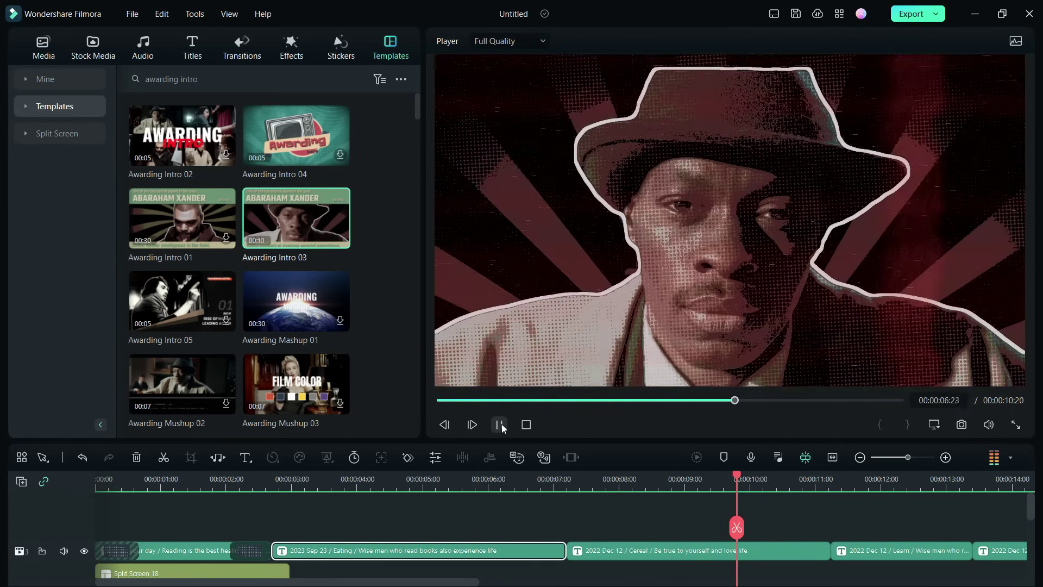
# Search for 'gaming intro', preview Game Endscreen Gta and Cyberpunk Live Gaming Intro, then pause
pyautogui.click(137, 80)
pyautogui.press('Delete')
pyautogui.press('Delete')
pyautogui.press('Delete')
pyautogui.press('Delete')
pyautogui.press('Delete')
pyautogui.press('Delete')
pyautogui.press('Delete')
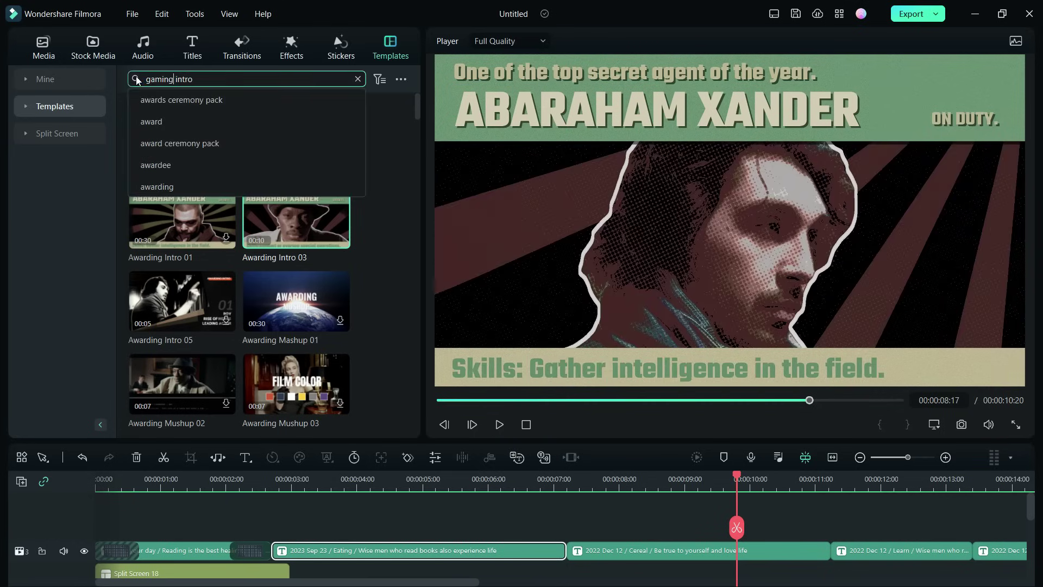
pyautogui.write('gamin')
pyautogui.press('Return')
pyautogui.click(191, 216)
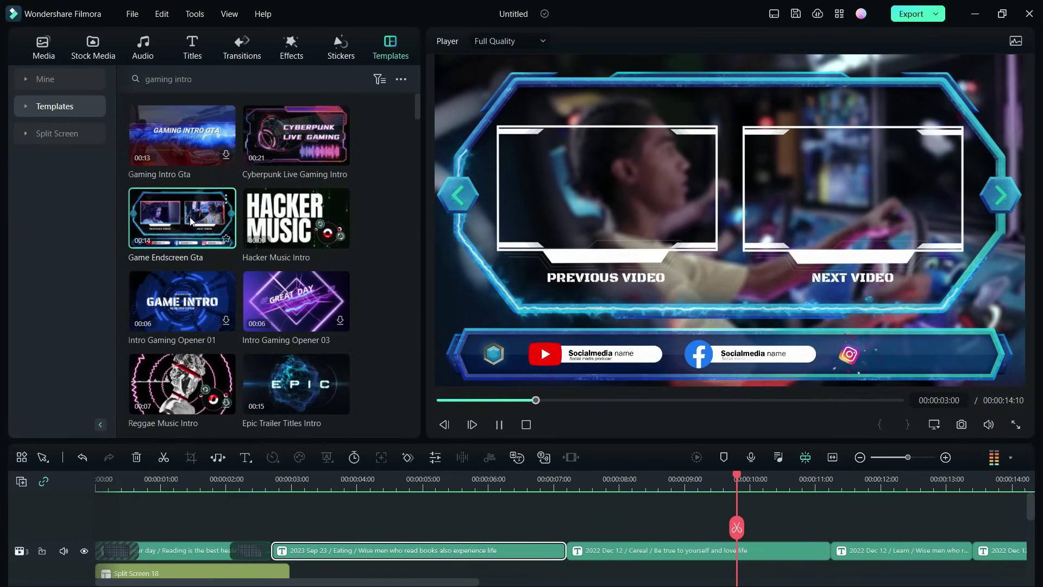
pyautogui.click(302, 136)
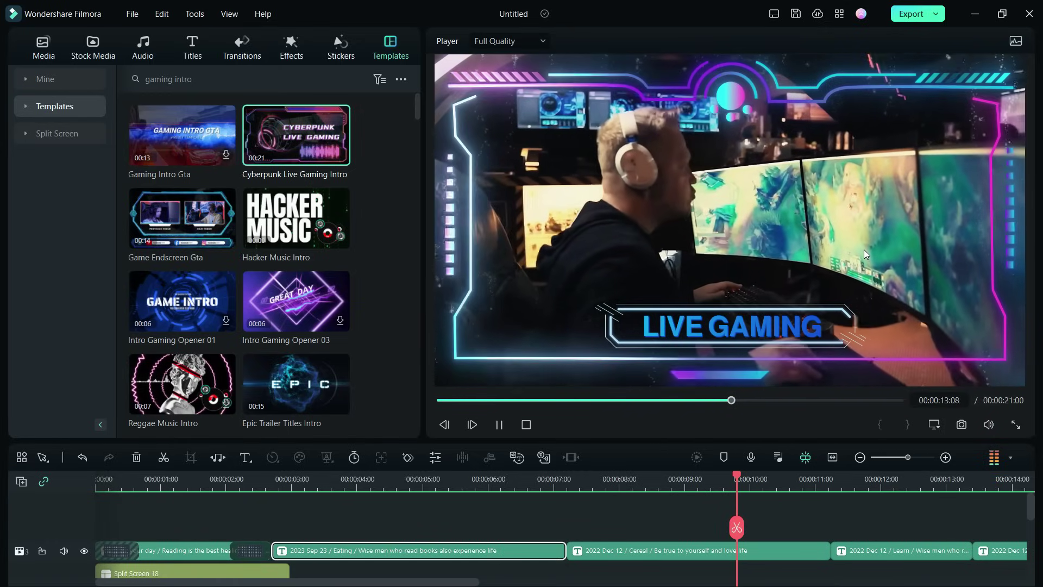
pyautogui.click(496, 428)
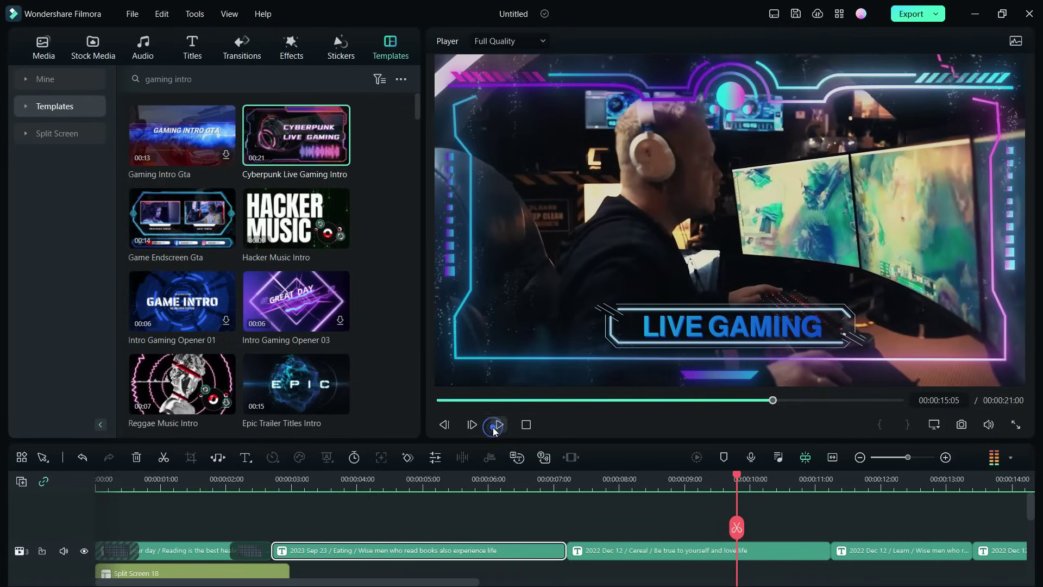
# Search templates for 'christmas intro' and preview Merry Christmas Japanese
pyautogui.write('mas')
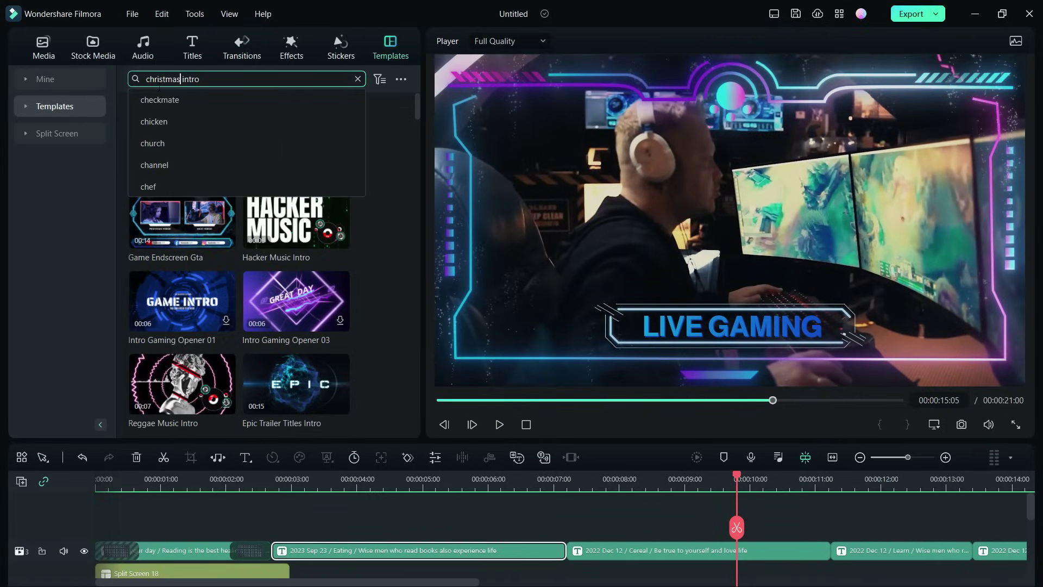
pyautogui.press('Return')
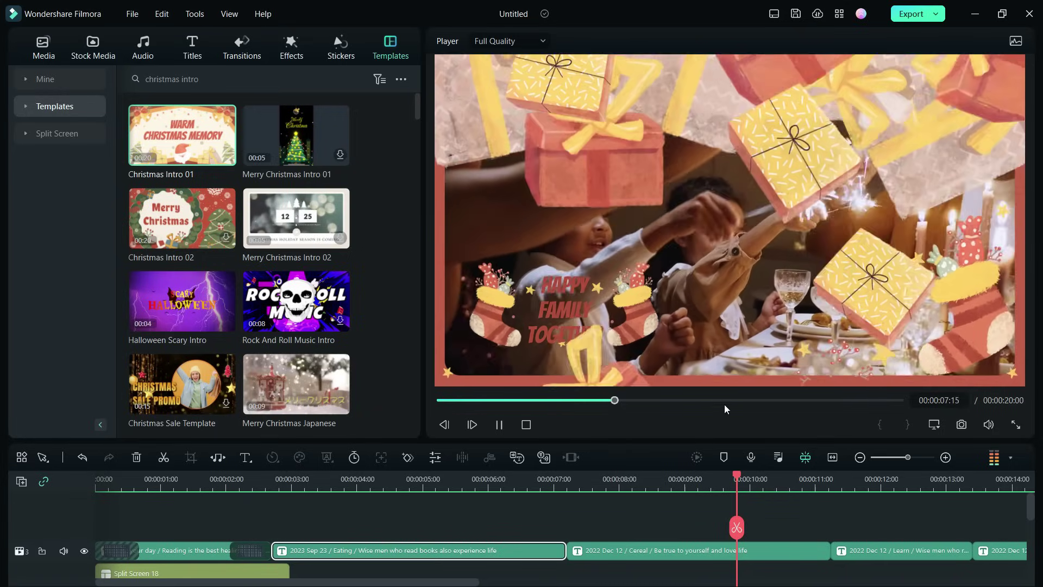
pyautogui.click(296, 383)
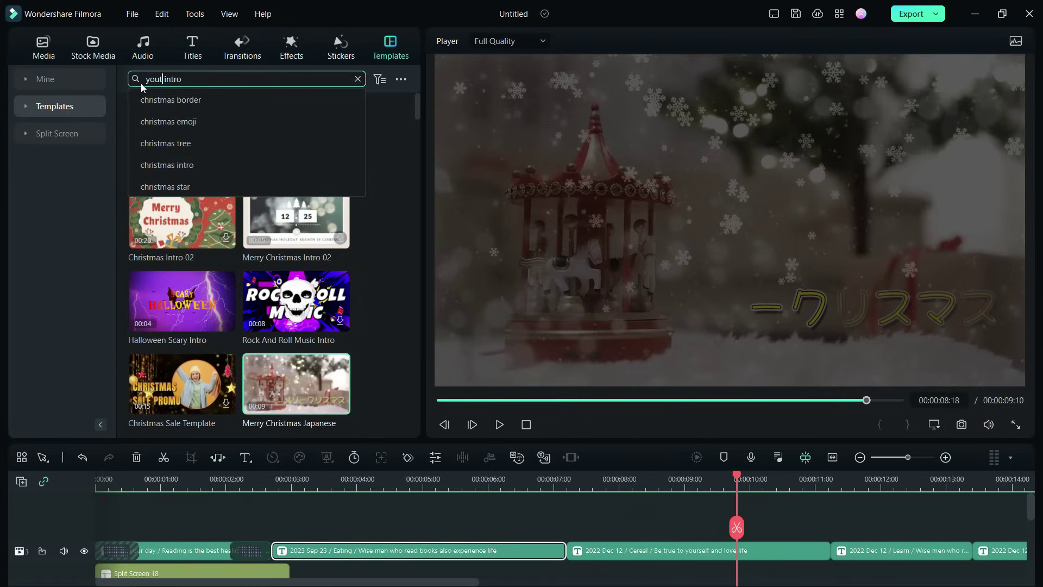
# Search templates for 'youtube intro' and preview YouTube Music Opener 03
pyautogui.write('ube')
pyautogui.press('Return')
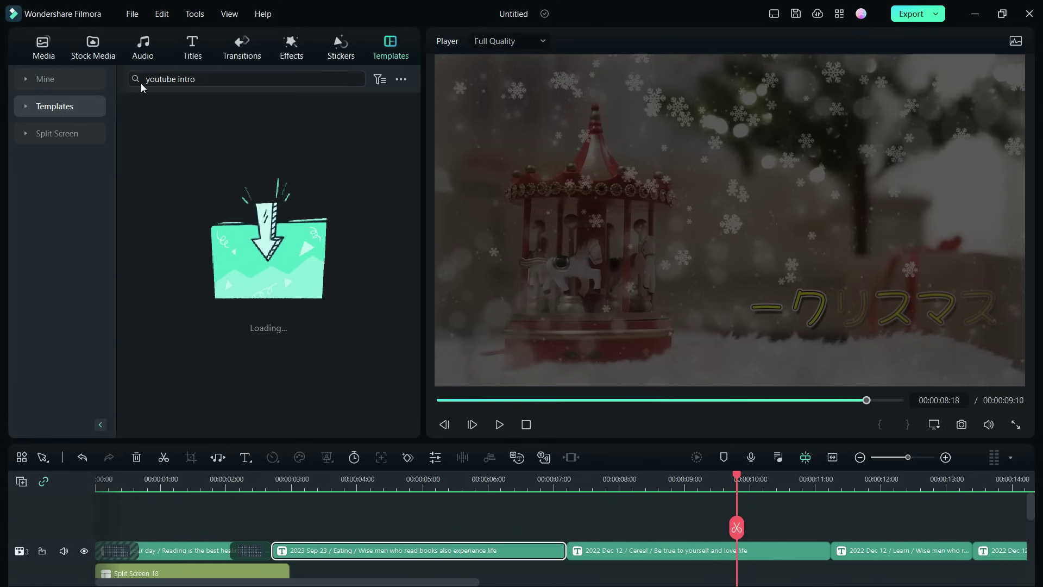
pyautogui.click(308, 220)
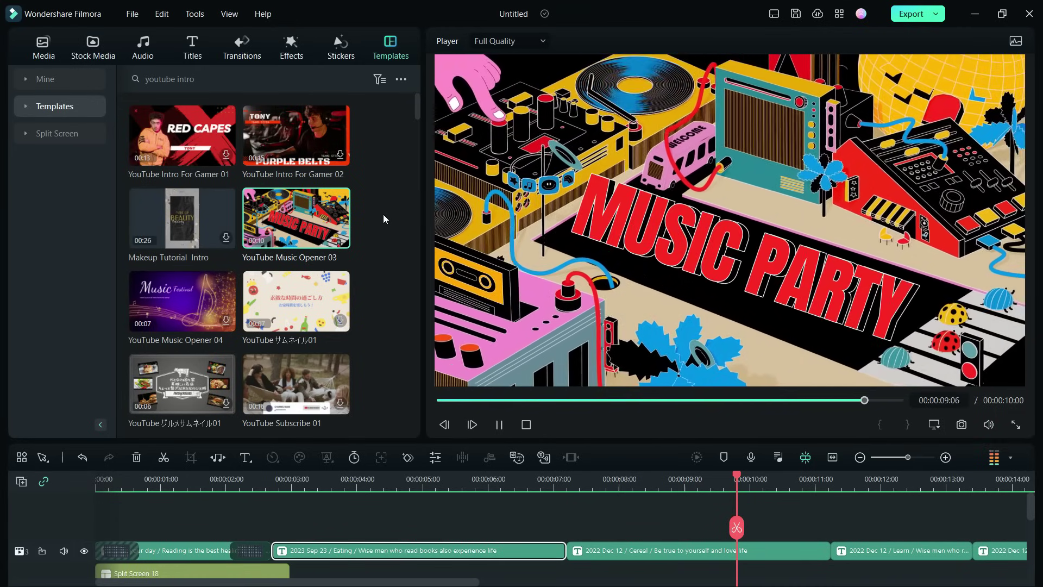
# Search Titles for 'intro', previewing Game Intro Pack Opener 01 and Retro Game Intro Pack Opener
pyautogui.click(193, 47)
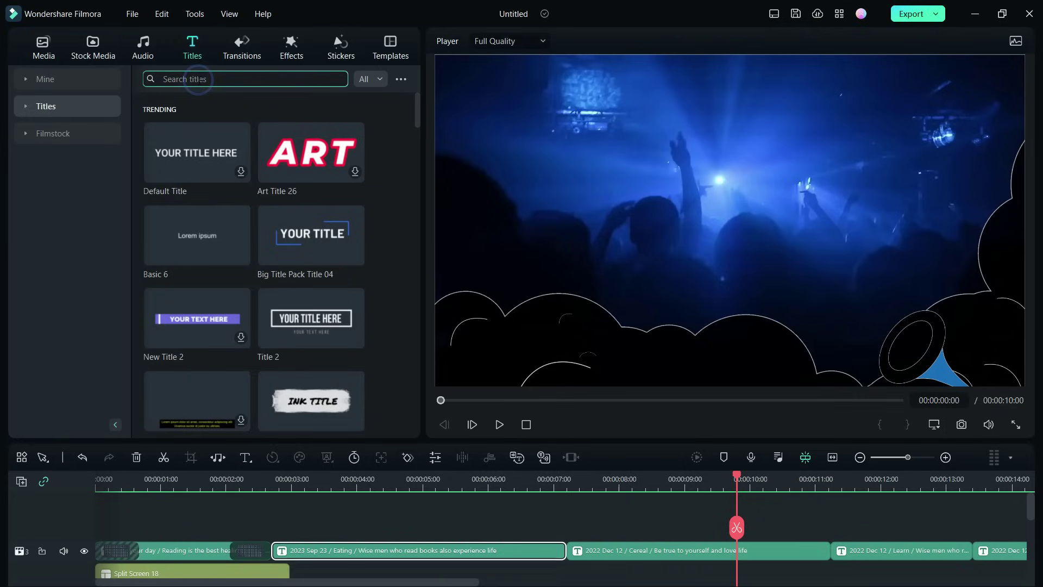
pyautogui.write('intro')
pyautogui.press('Return')
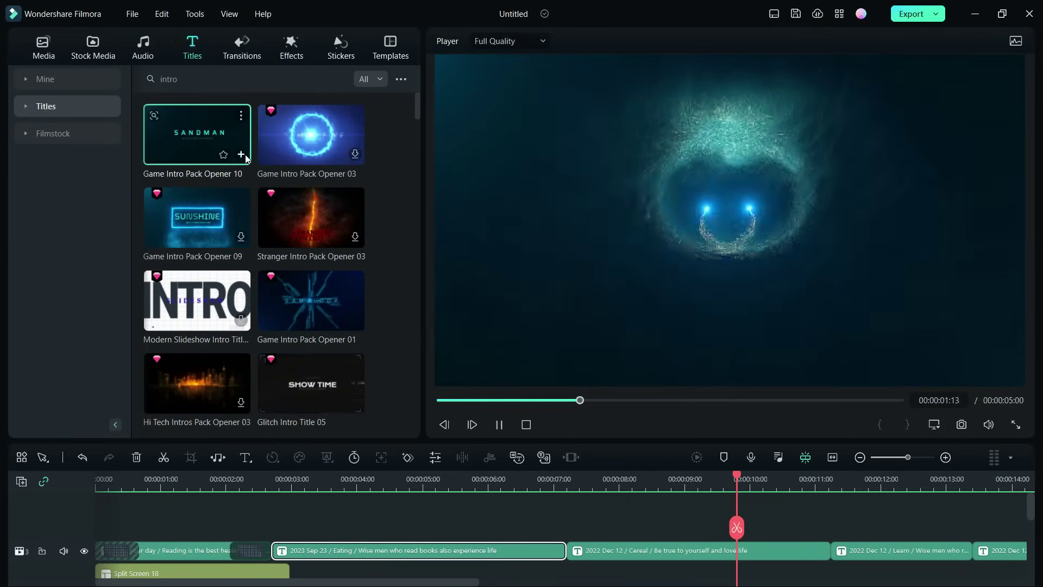
pyautogui.click(318, 301)
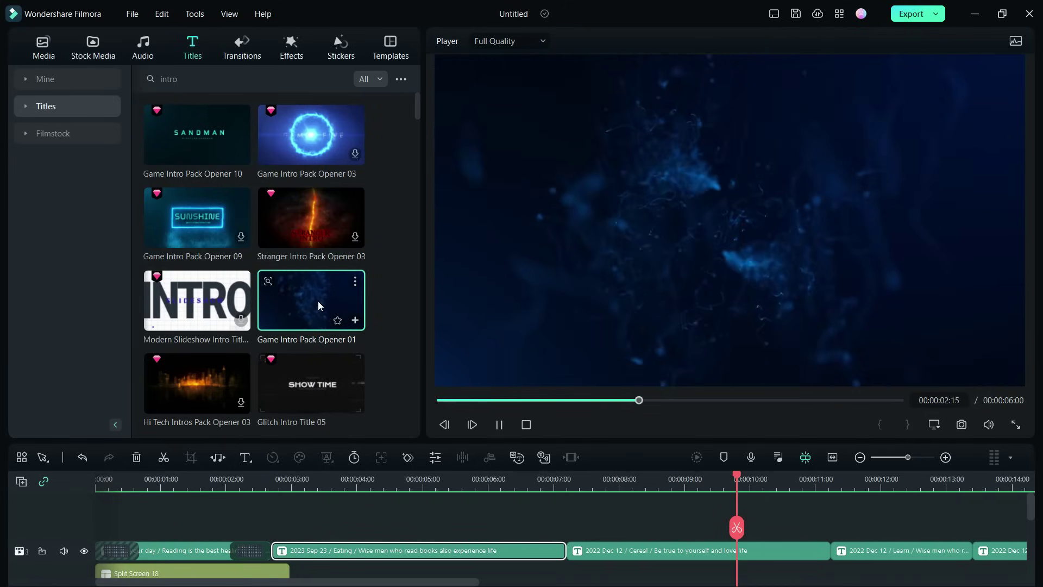
pyautogui.scroll(-3, 199, 275)
pyautogui.click(199, 275)
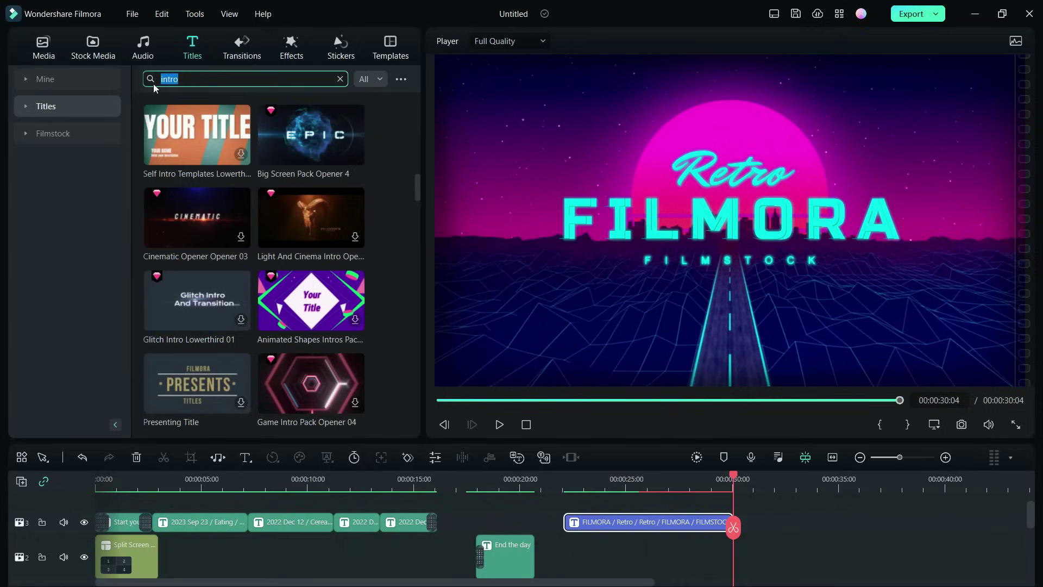
# Search Titles for 'OUTRO', previewing the modern YouTube end screen, Youtube Promo Title 12 and Opener 02 outro
pyautogui.write('O')
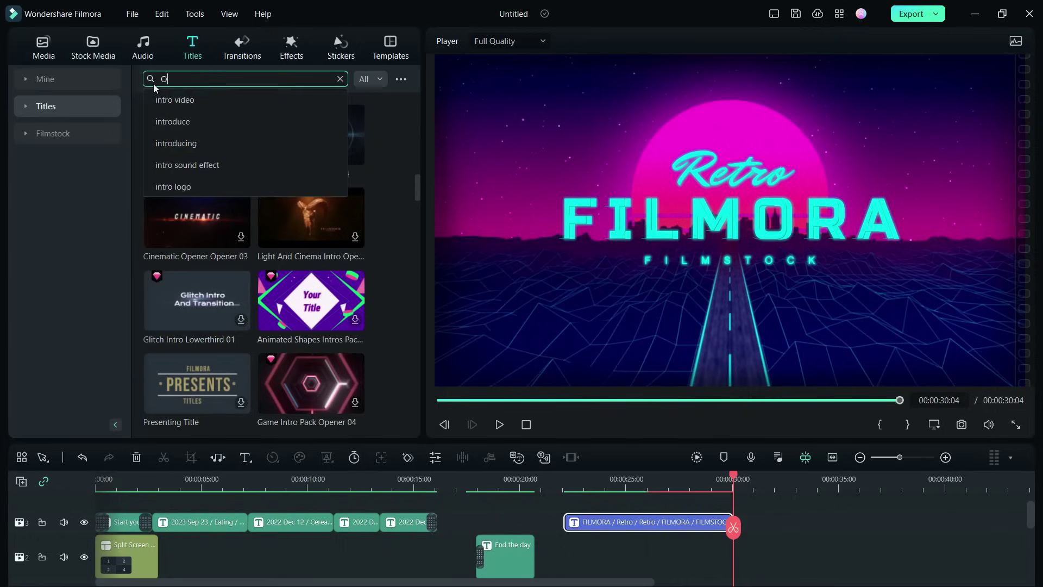
pyautogui.write('UTRO')
pyautogui.press('Return')
pyautogui.click(311, 137)
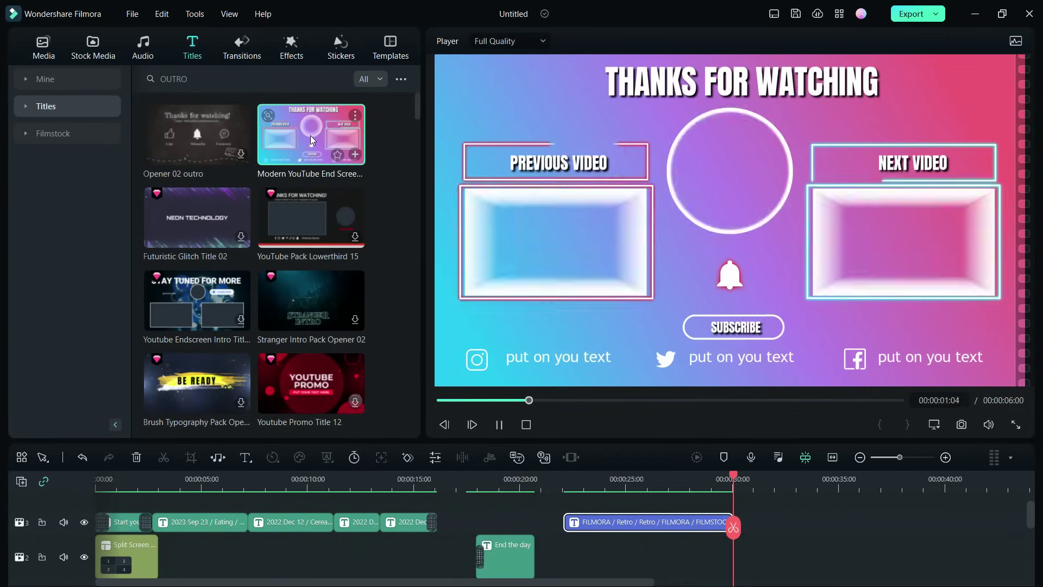
pyautogui.click(311, 383)
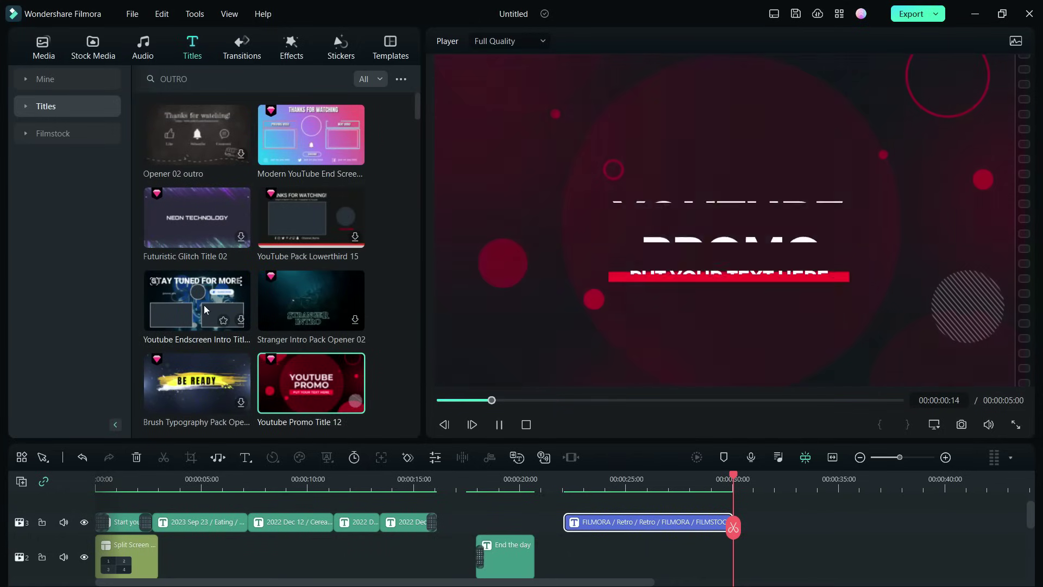
pyautogui.click(198, 136)
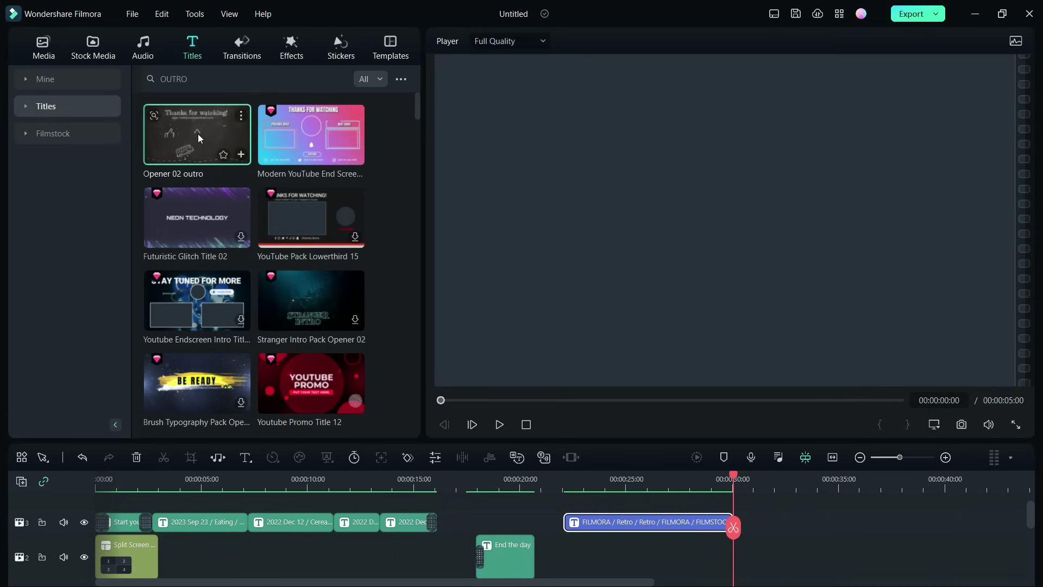